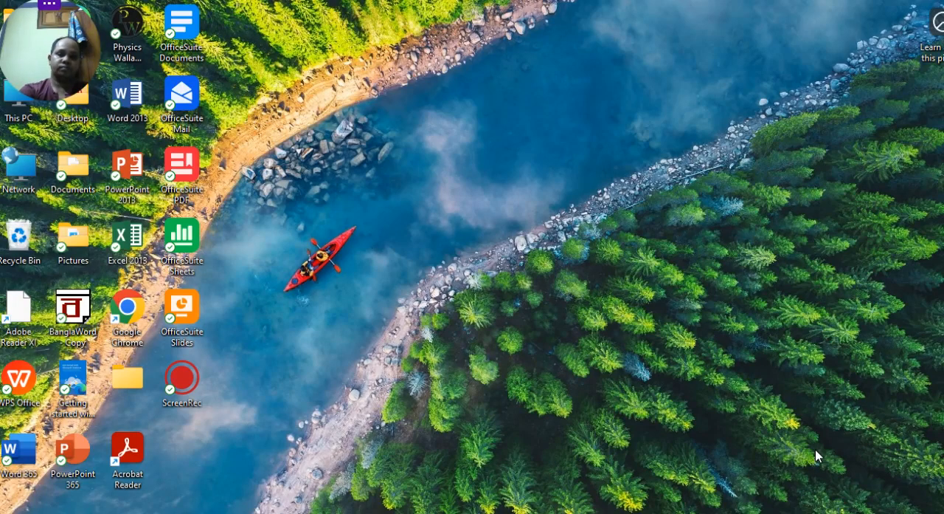
# - Switch to WhatsApp and examine the photographed Practical-2015 question with the Production Analysis table
pyautogui.moveTo(653, 513)
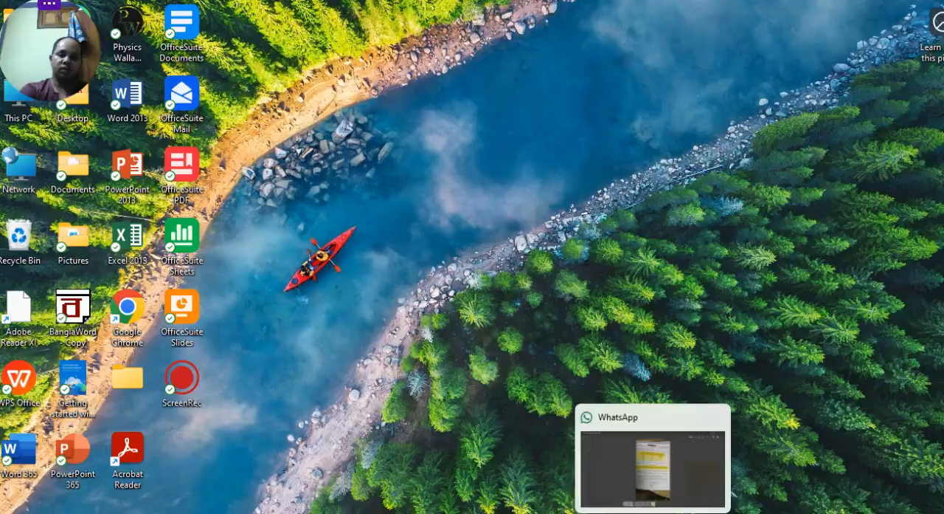
pyautogui.click(722, 506)
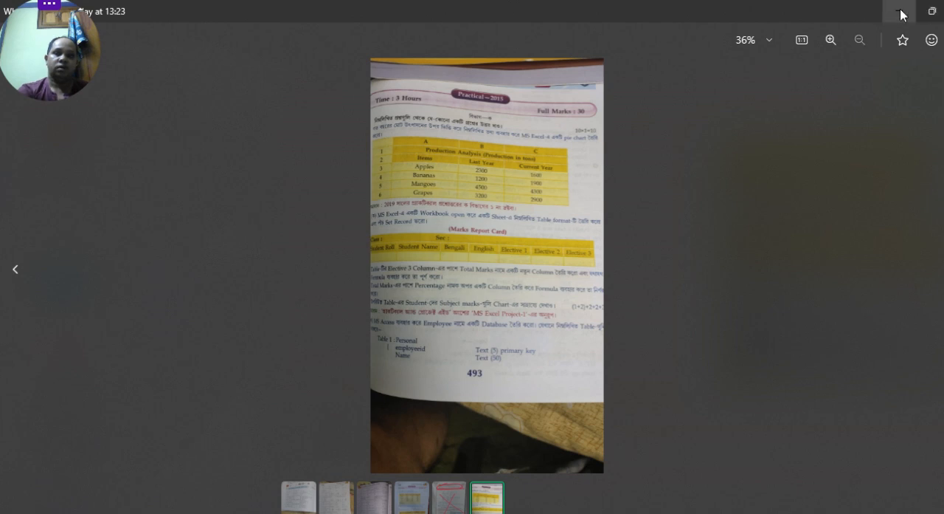
pyautogui.click(931, 11)
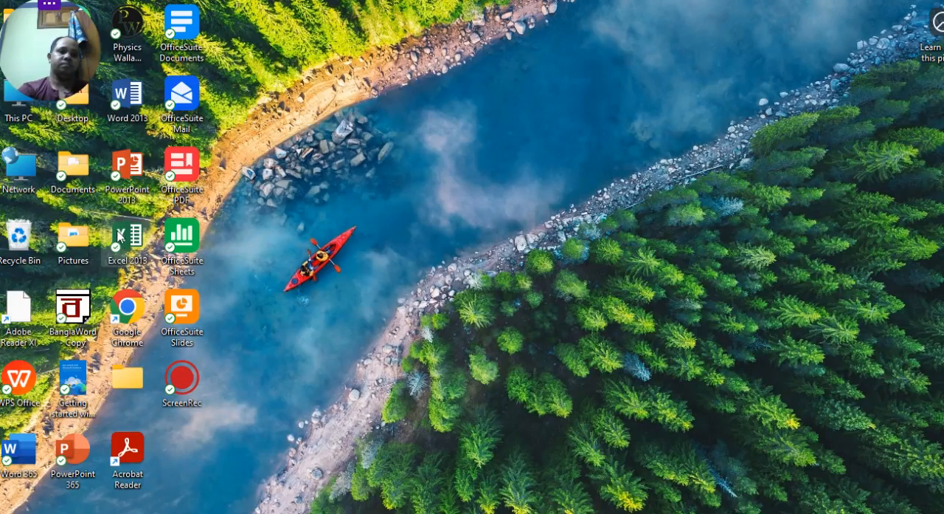
# - Start Excel 2013 and create a blank workbook
pyautogui.doubleClick(122, 230)
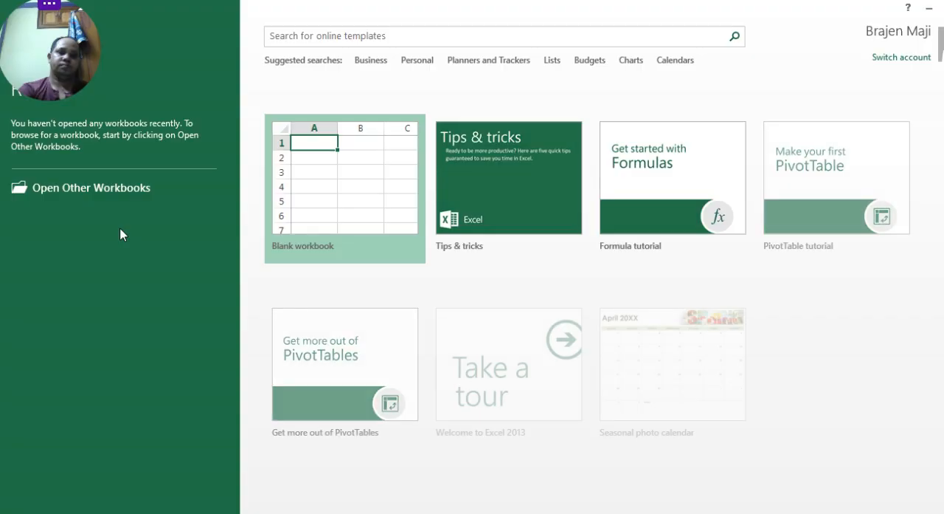
pyautogui.click(371, 211)
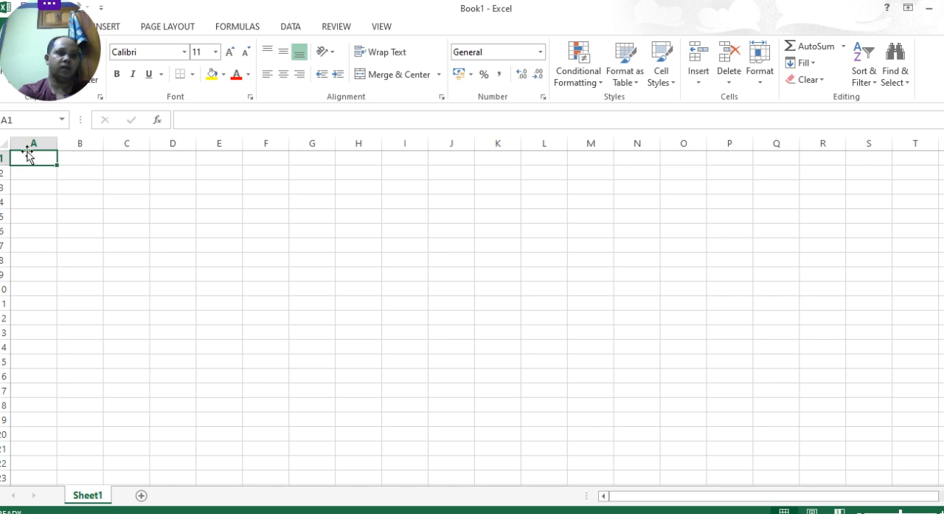
# - Merge and center cells A1:C1, and widen columns A, B and C
pyautogui.click(133, 165)
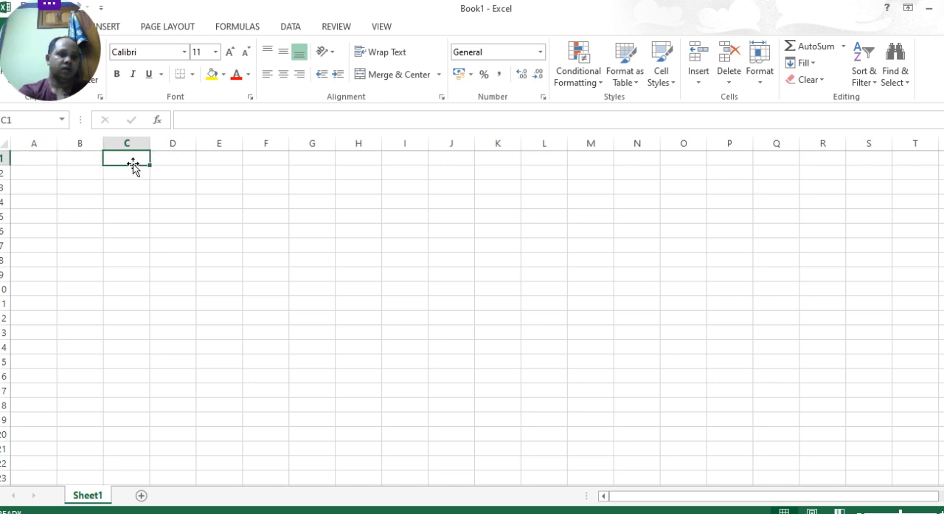
pyautogui.click(31, 156)
pyautogui.moveTo(31, 156); pyautogui.dragTo(140, 155)
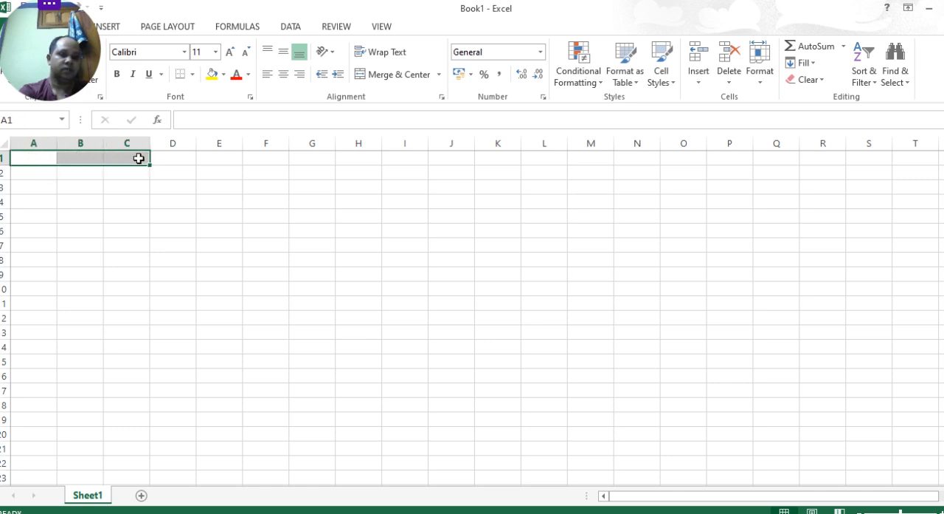
pyautogui.click(300, 51)
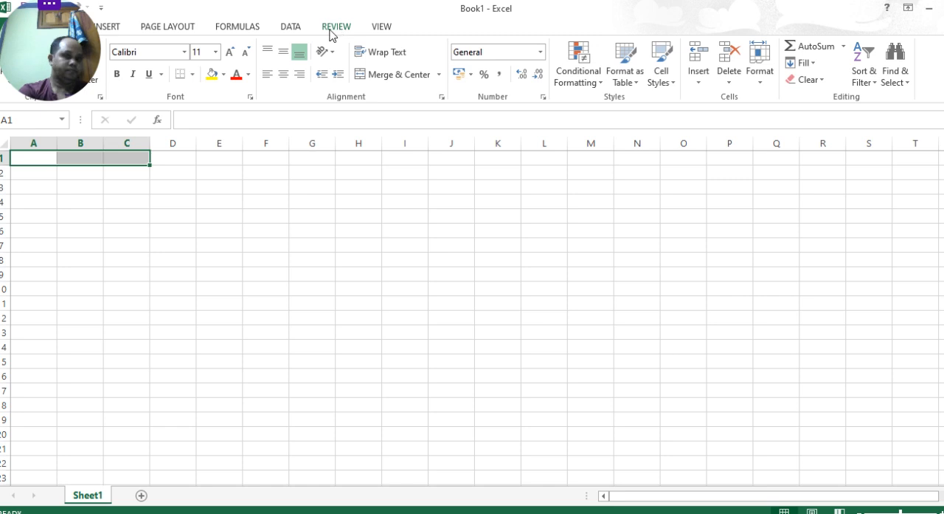
pyautogui.rightClick(57, 156)
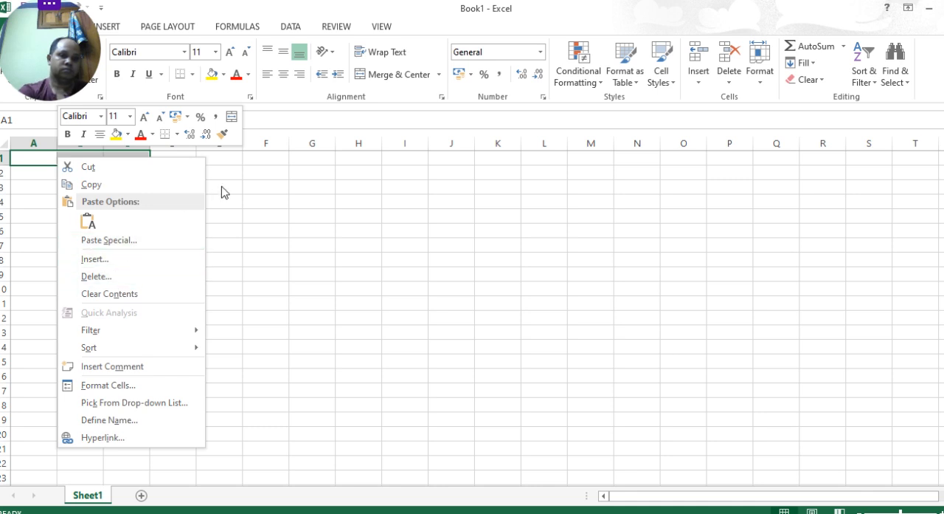
pyautogui.press('Escape')
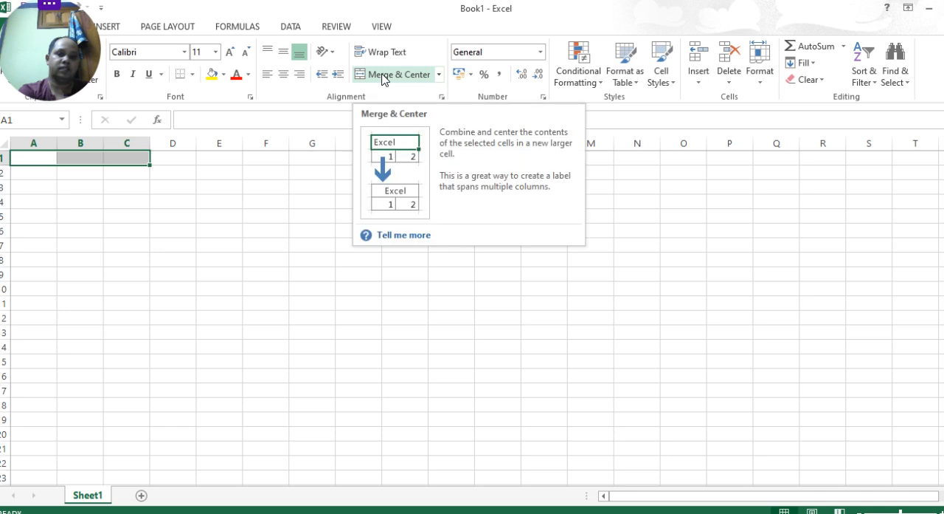
pyautogui.click(440, 74)
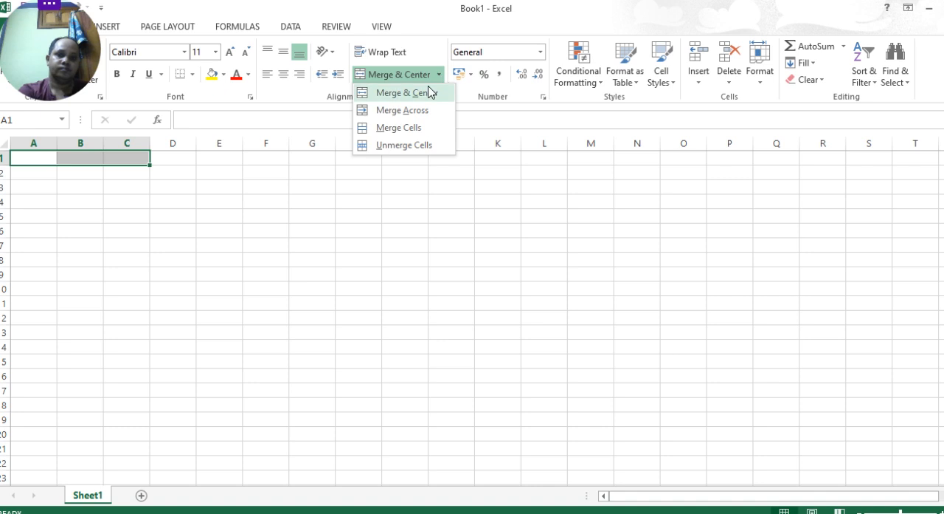
pyautogui.click(425, 97)
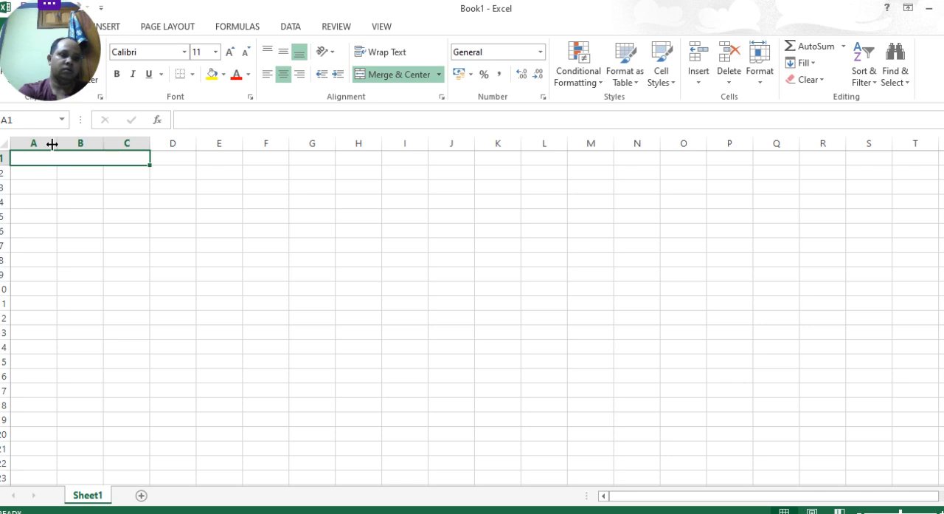
pyautogui.moveTo(55, 144); pyautogui.dragTo(125, 161)
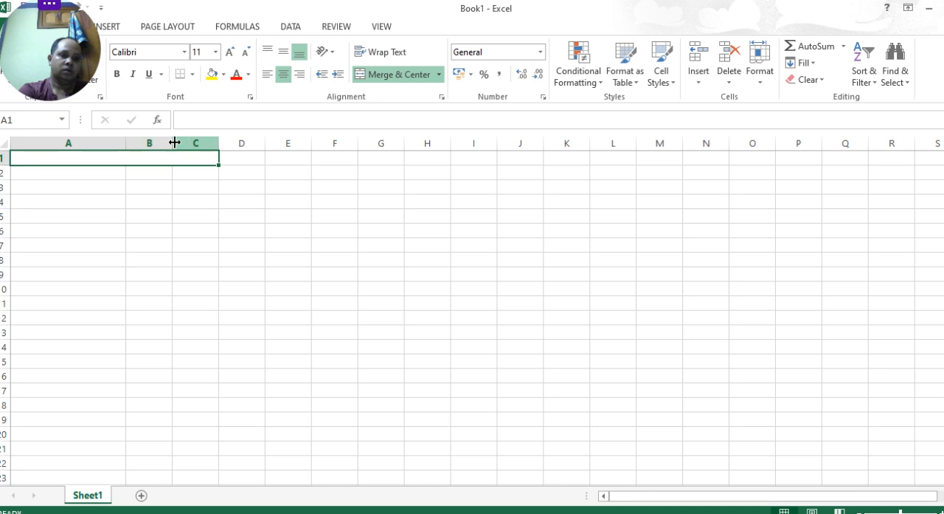
pyautogui.moveTo(171, 143); pyautogui.dragTo(375, 143)
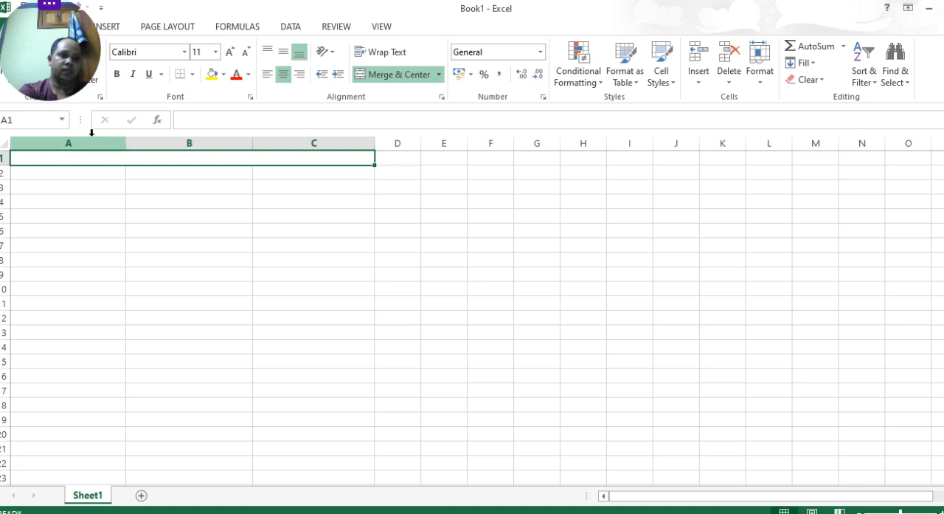
# - Enter the title "Production Analysis(Production in tons)" in the merged cell A1
pyautogui.doubleClick(45, 160)
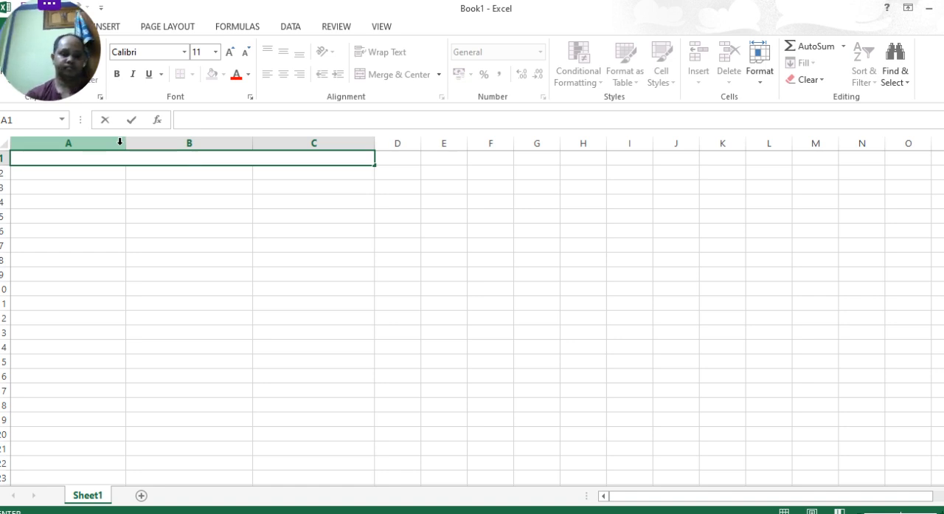
pyautogui.write('Produc')
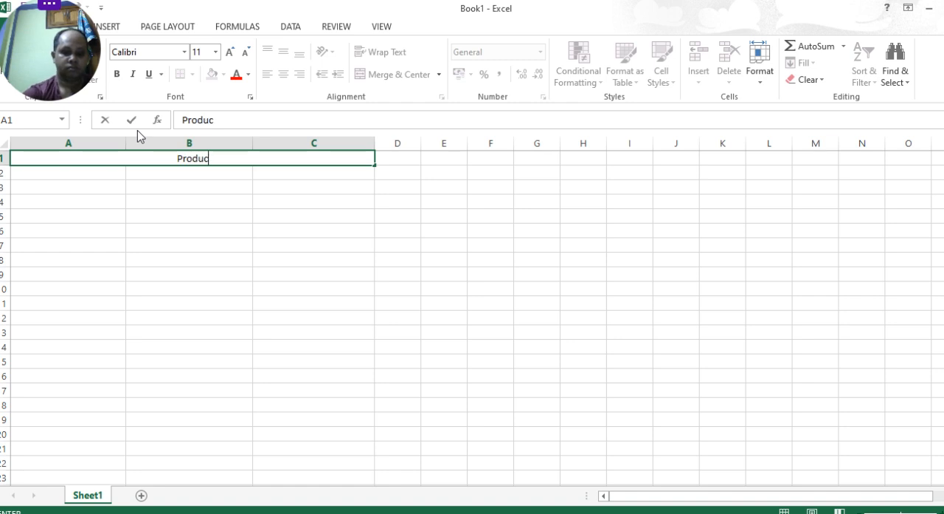
pyautogui.write('tion')
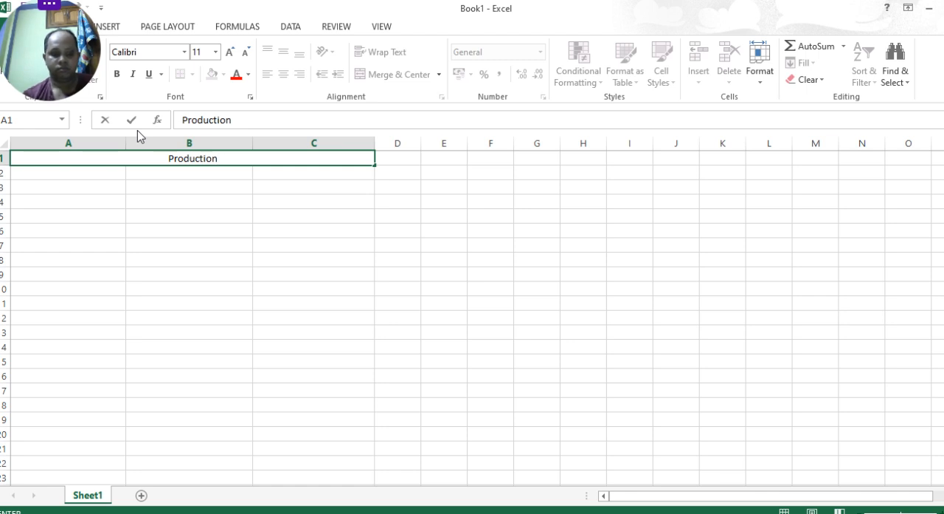
pyautogui.write(' Ana')
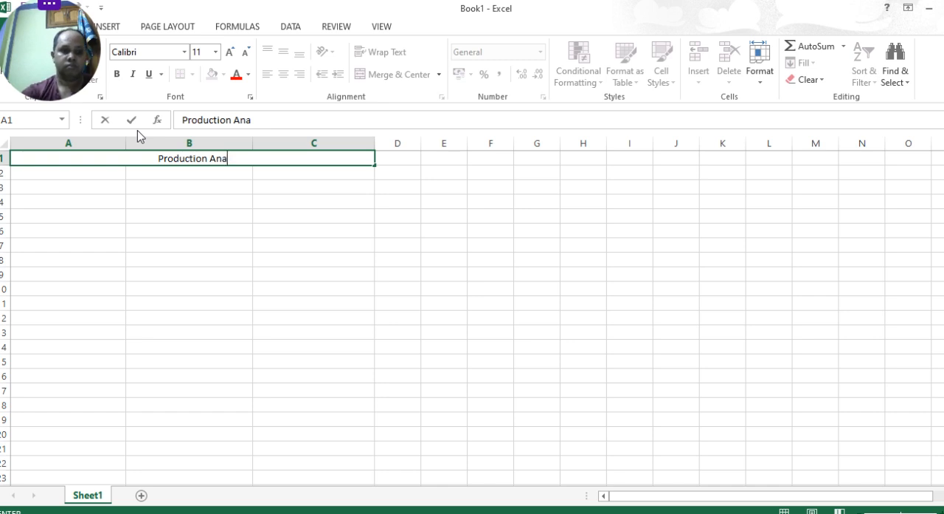
pyautogui.write('lly')
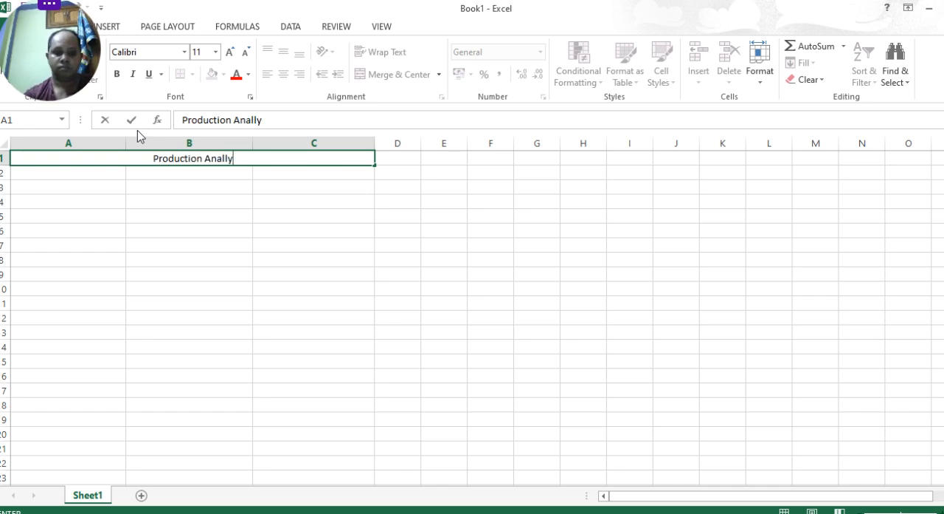
pyautogui.write('sis')
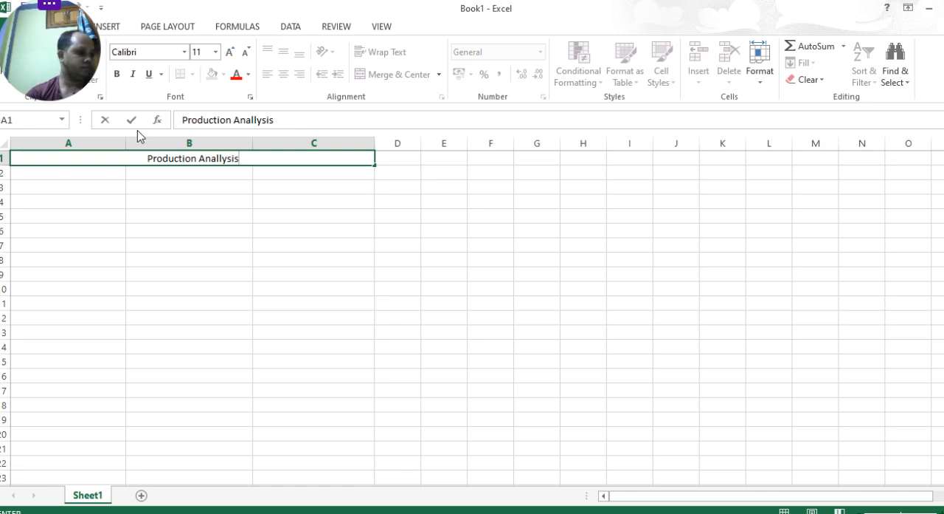
pyautogui.press('BackSpace')
pyautogui.press('BackSpace')
pyautogui.press('BackSpace')
pyautogui.press('BackSpace')
pyautogui.press('BackSpace')
pyautogui.write('ysis')
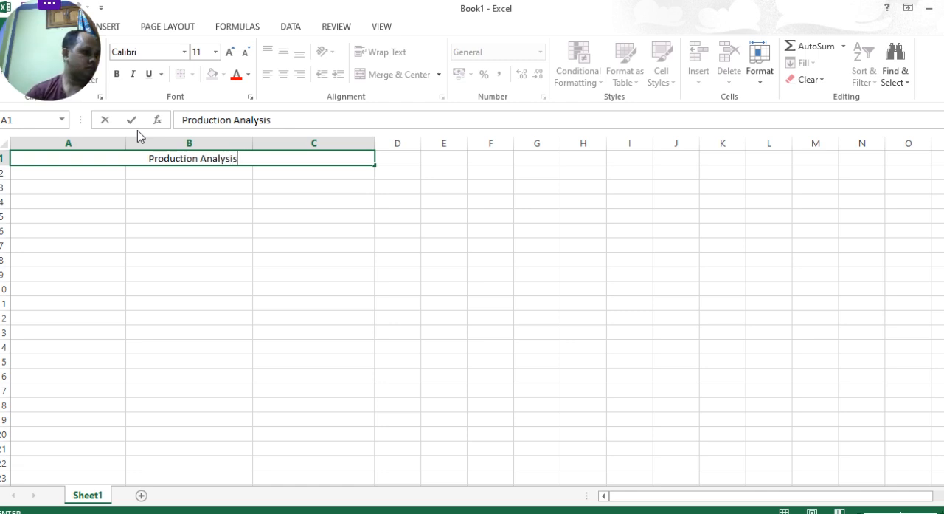
pyautogui.write('(Production in ')
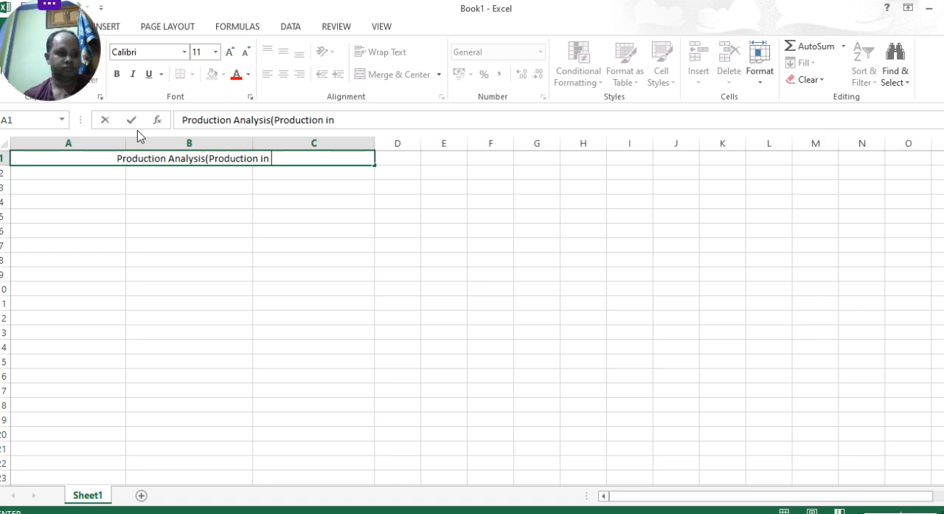
pyautogui.write('t')
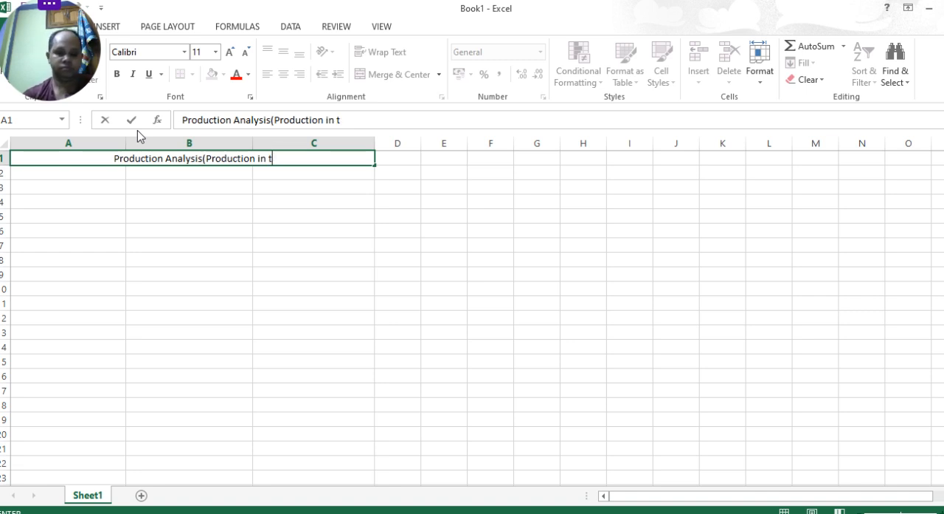
pyautogui.write('ons)')
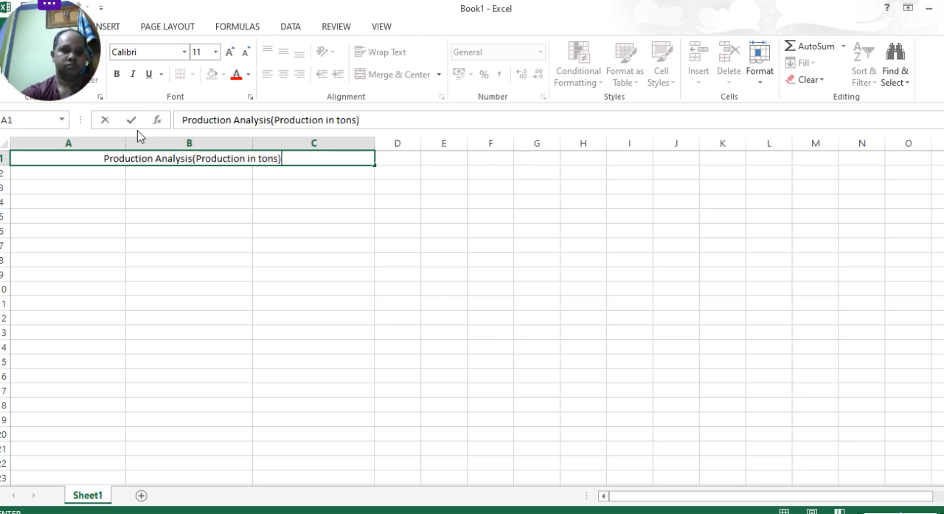
# - Enter the column header "Items" in cell A2
pyautogui.click(38, 173)
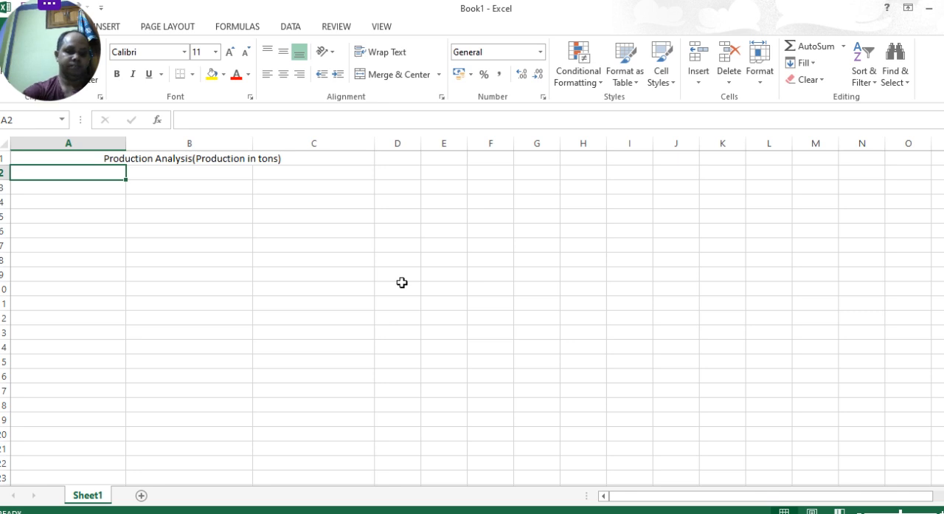
pyautogui.write('Item')
pyautogui.press('Tab')
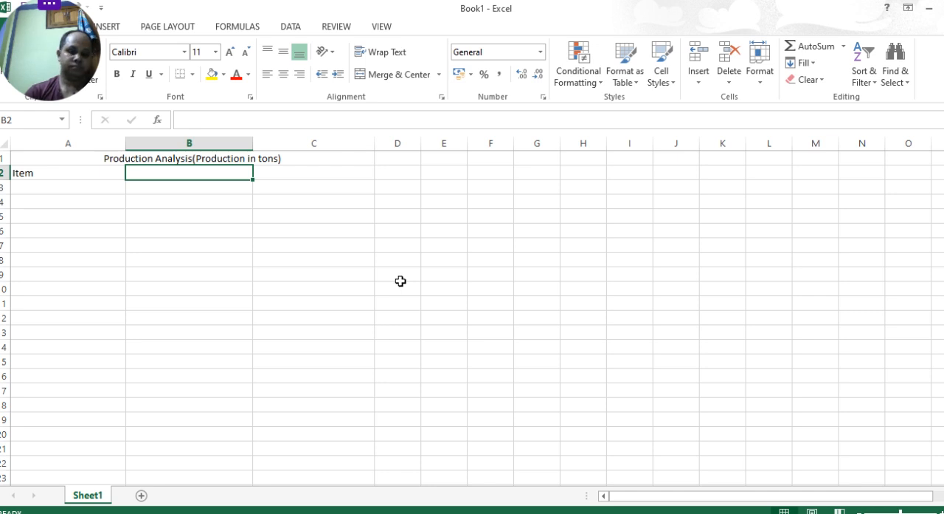
pyautogui.doubleClick(34, 175)
pyautogui.write('s')
# - Enter the column header "Last Year" in cell B2
pyautogui.click(210, 171)
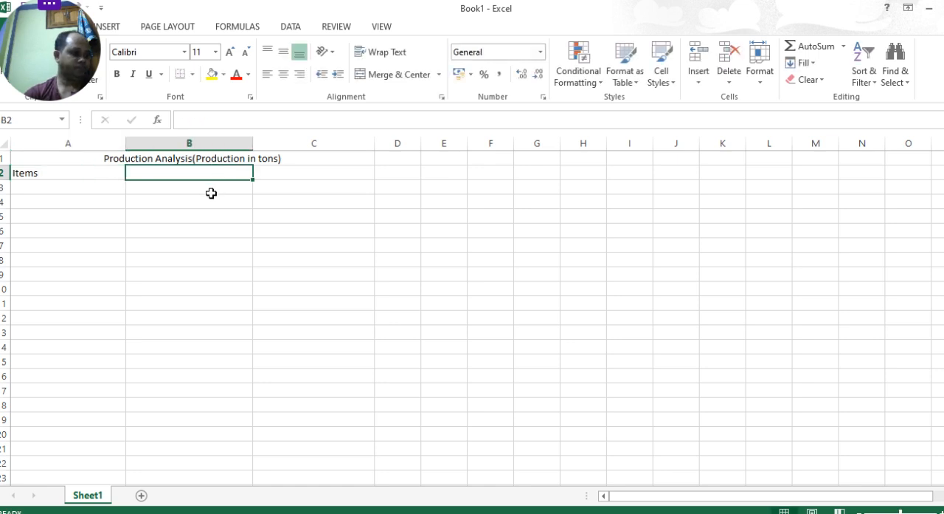
pyautogui.write('L')
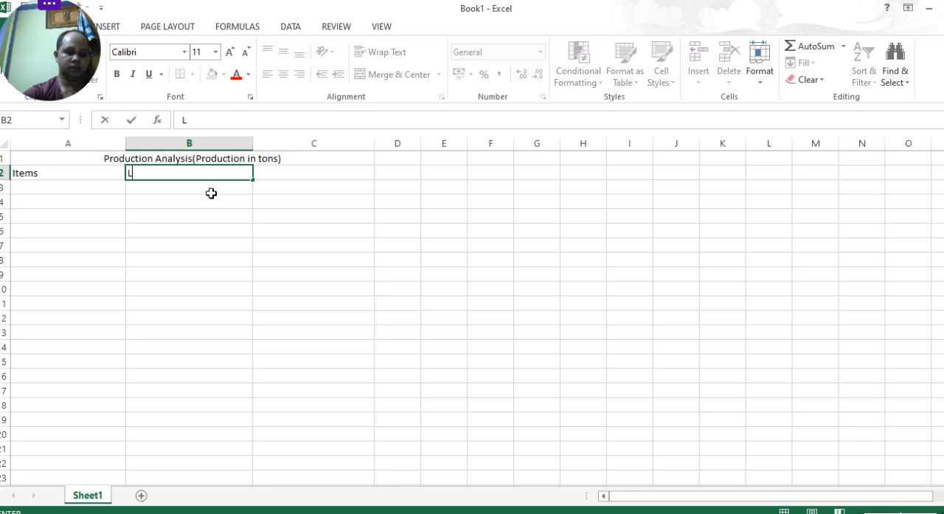
pyautogui.write('ast ')
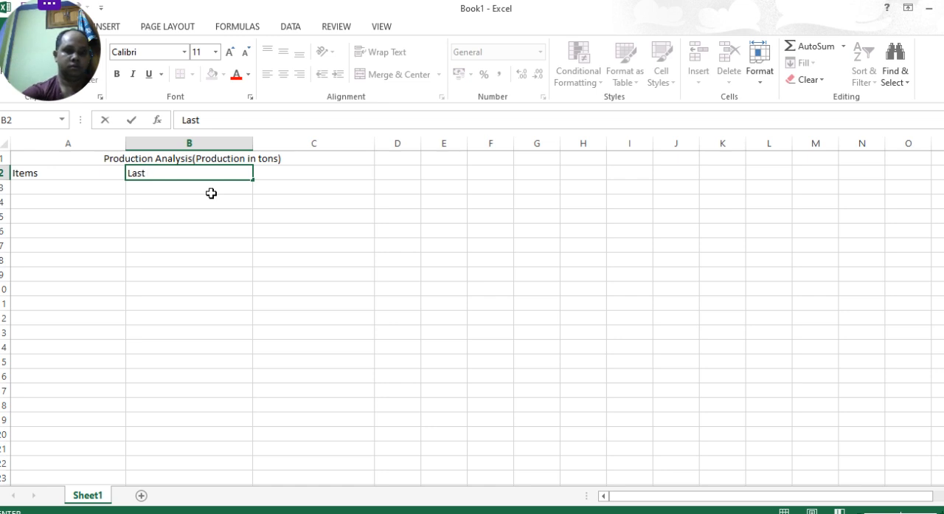
pyautogui.write('Year')
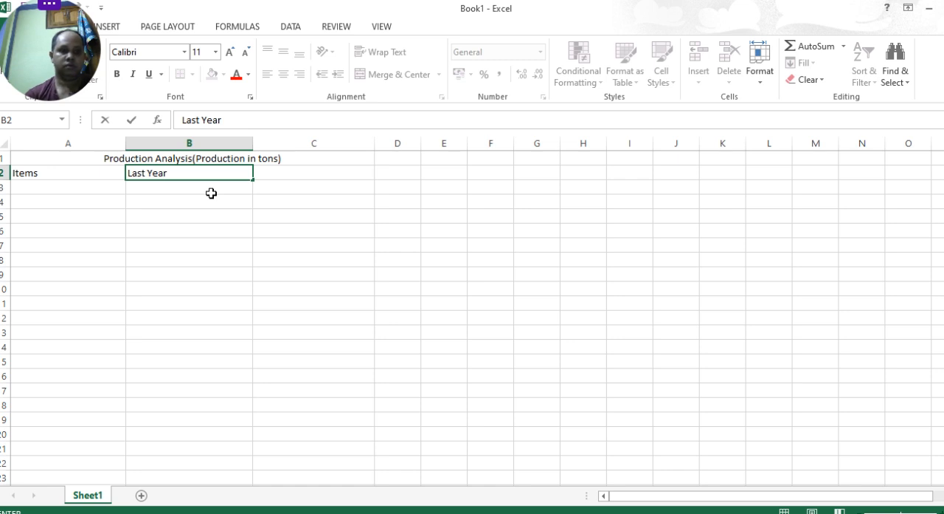
pyautogui.press('Tab')
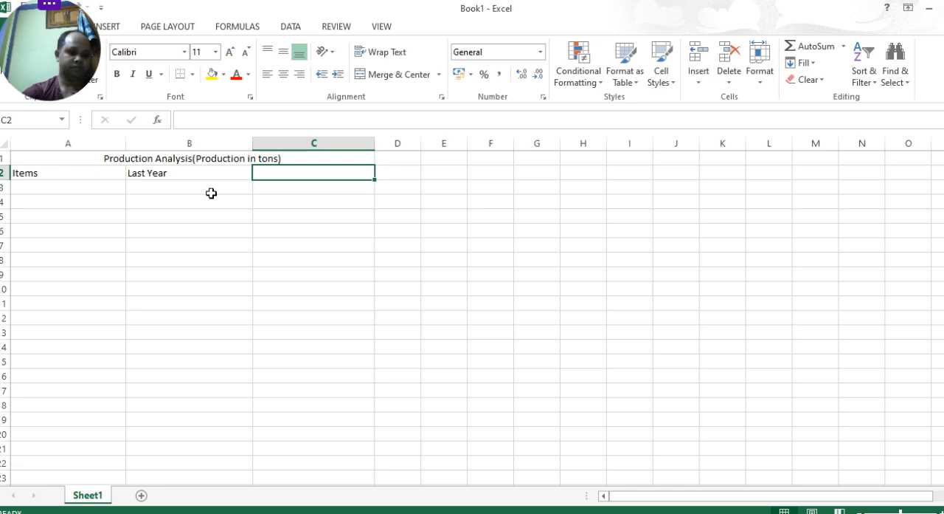
# - Enter the column header "Current Year" in cell C2
pyautogui.write('Cu')
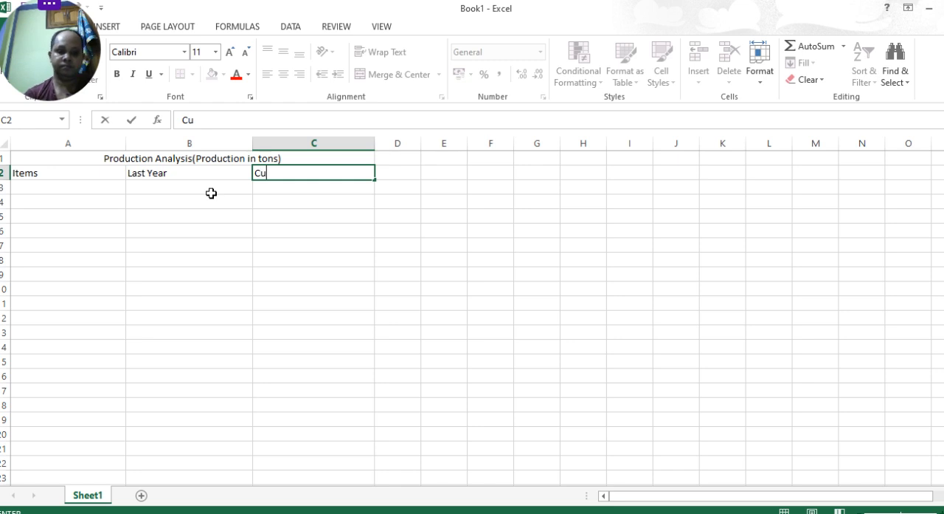
pyautogui.write('rr')
pyautogui.write('e')
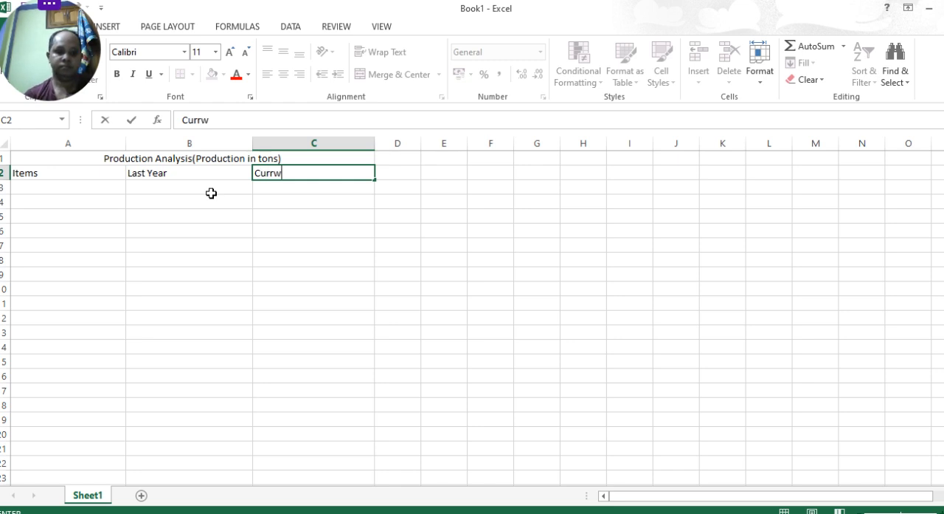
pyautogui.press('BackSpace')
pyautogui.write('ent')
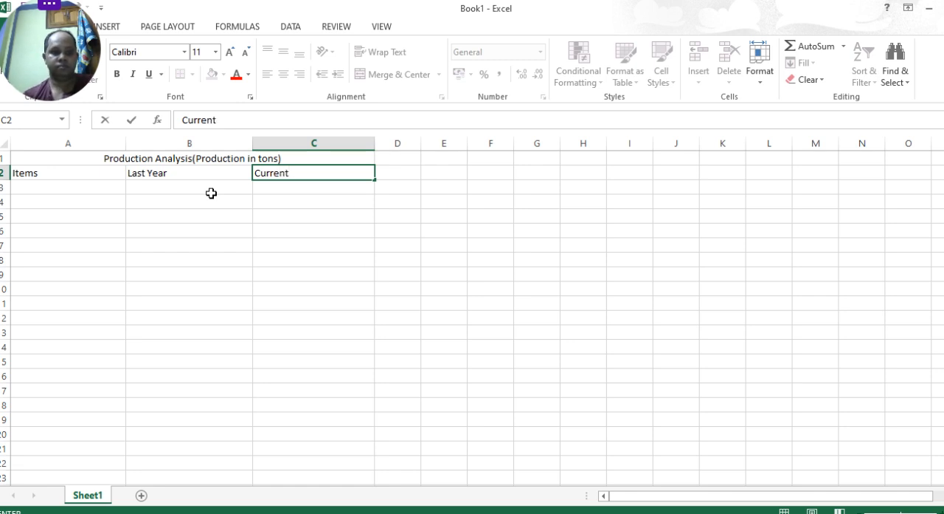
pyautogui.write(' Ye')
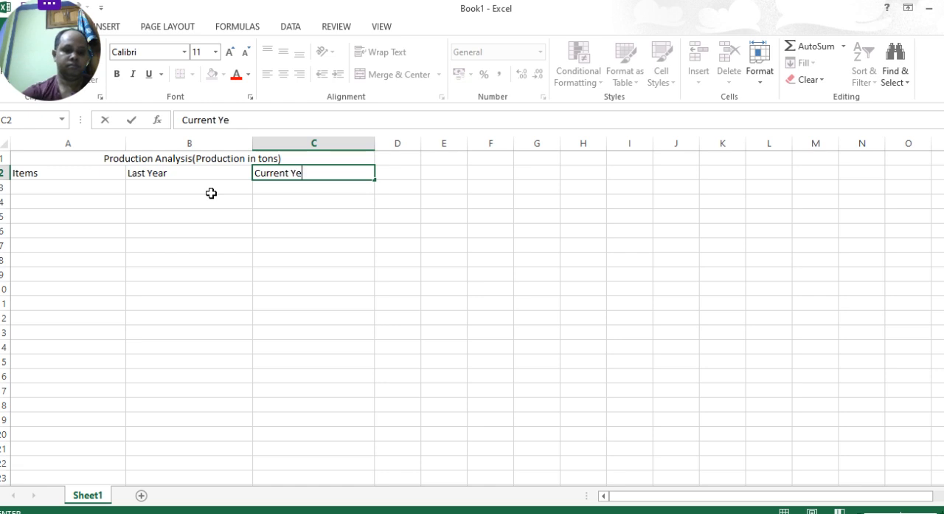
pyautogui.write('ar')
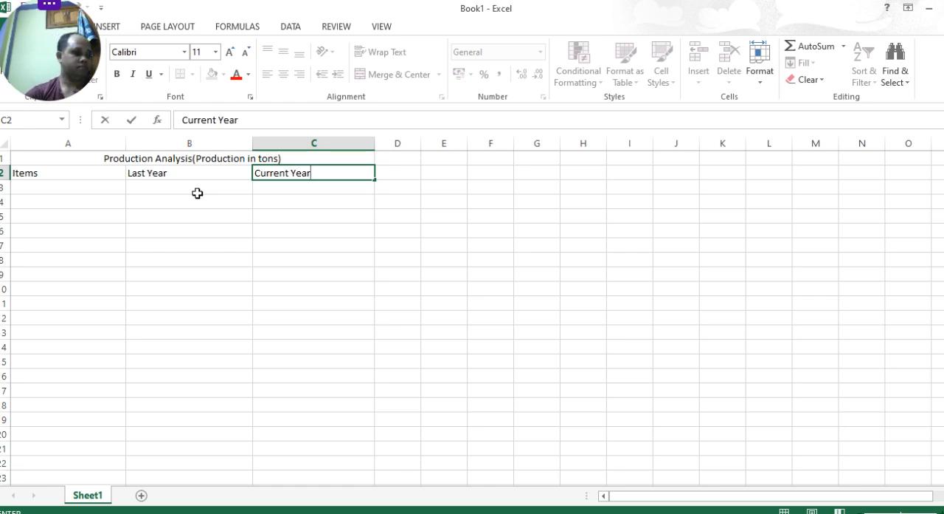
# - Enter the item names "Apples" in cell A3 and "Bananas" in cell A4
pyautogui.click(53, 187)
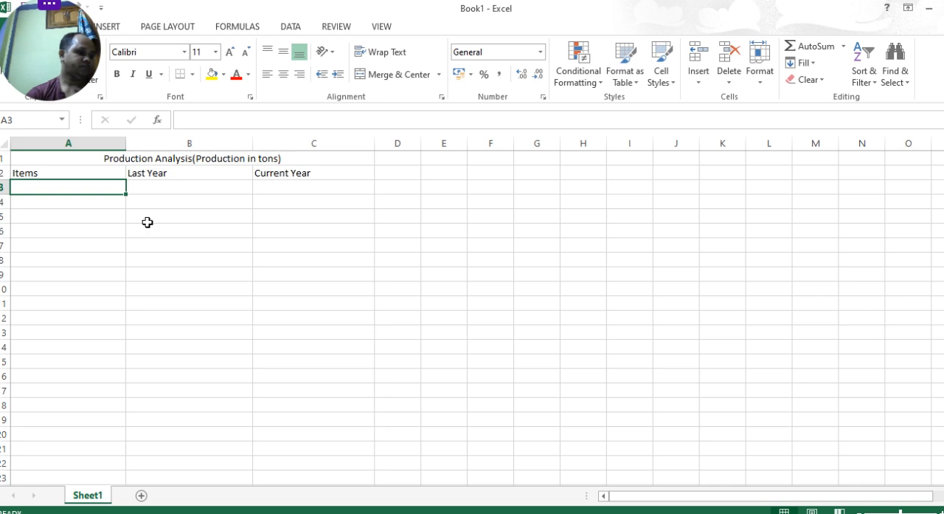
pyautogui.write('App')
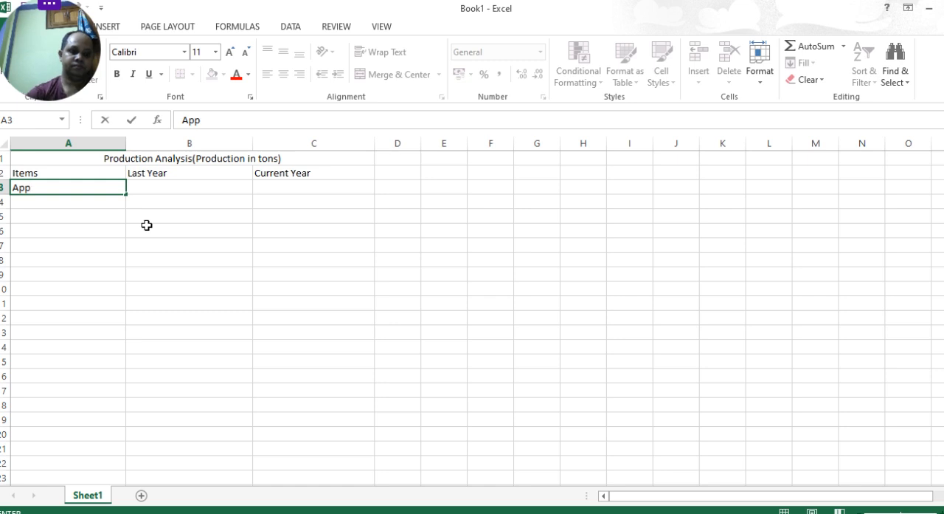
pyautogui.write('le')
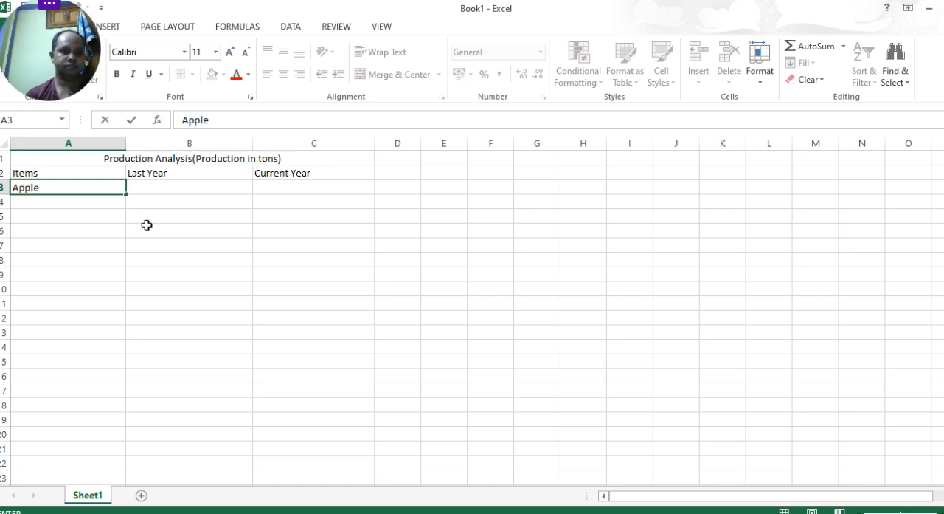
pyautogui.write('s')
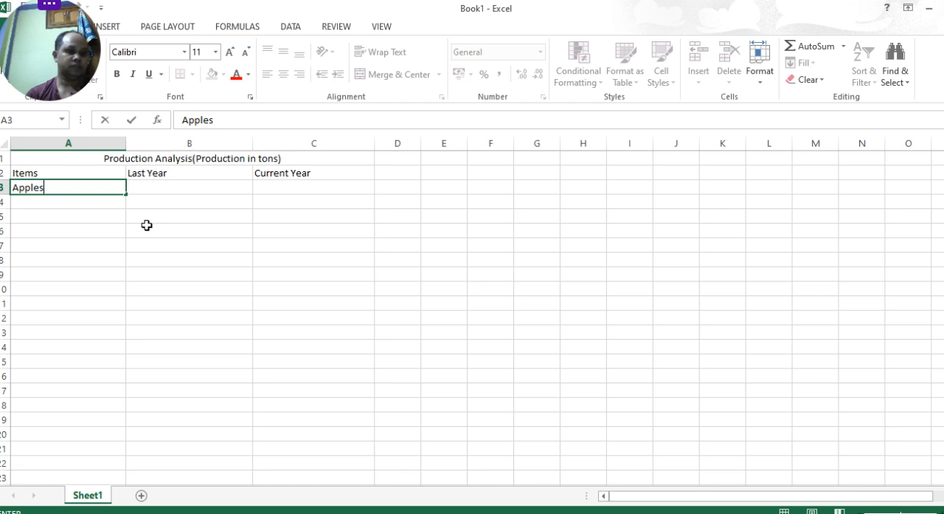
pyautogui.press('Return')
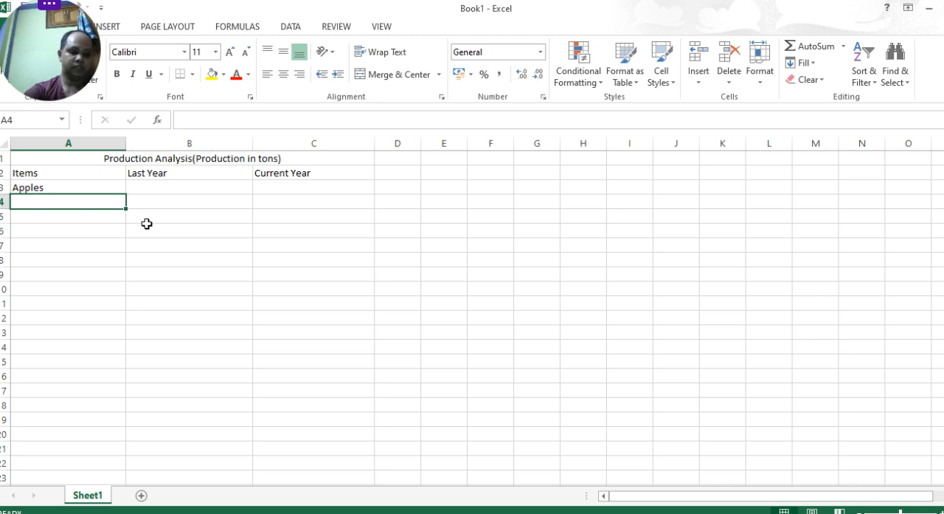
pyautogui.write('Bananas')
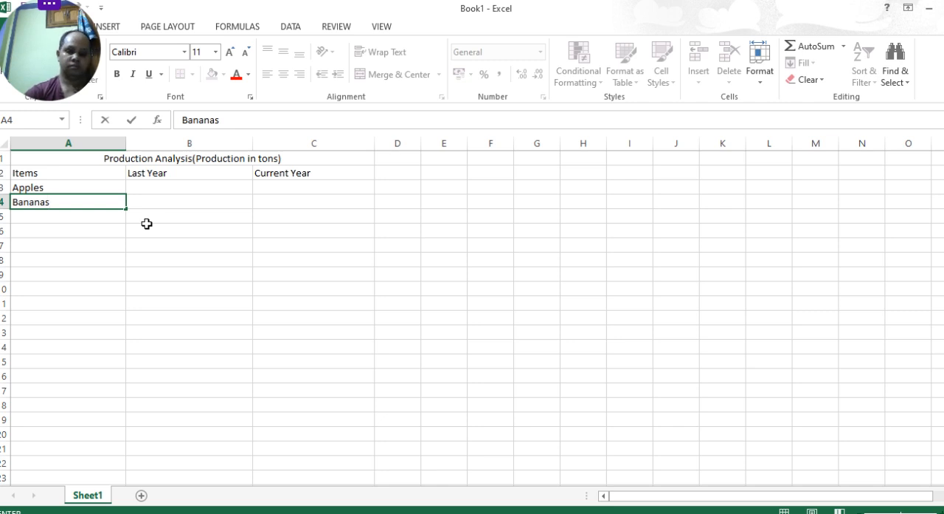
pyautogui.press('Return')
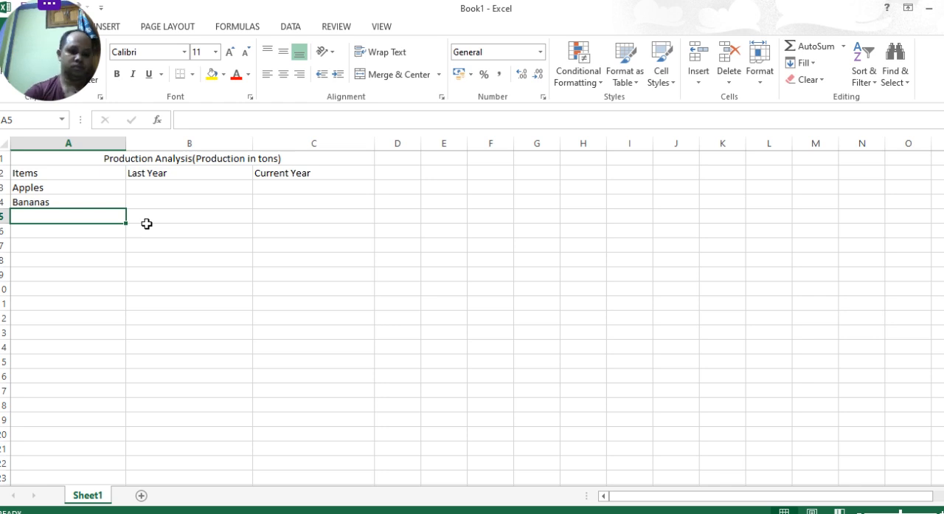
# - Enter the item names "mangoes" in cell A5 and "Grapes" in cell A6
pyautogui.write('mangoes')
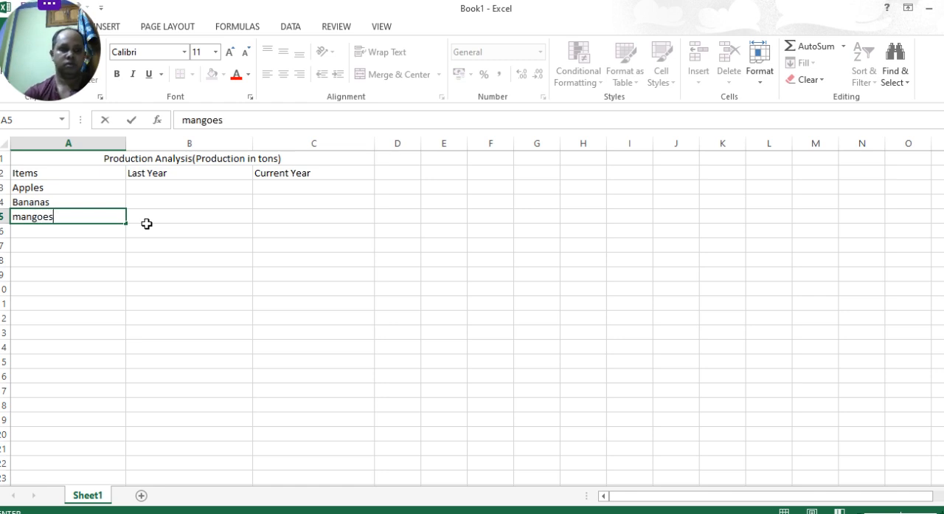
pyautogui.hotkey('ctrl', 'Return')
pyautogui.press('Return')
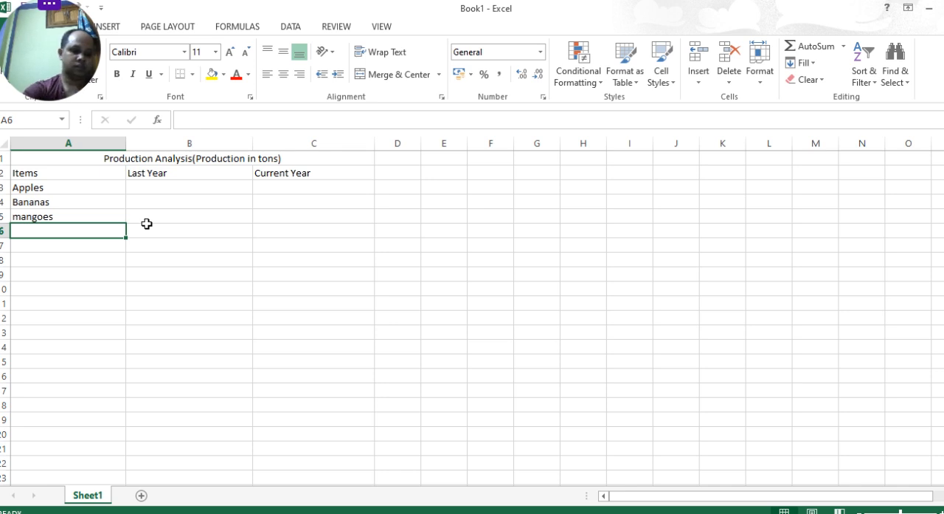
pyautogui.write('Grap')
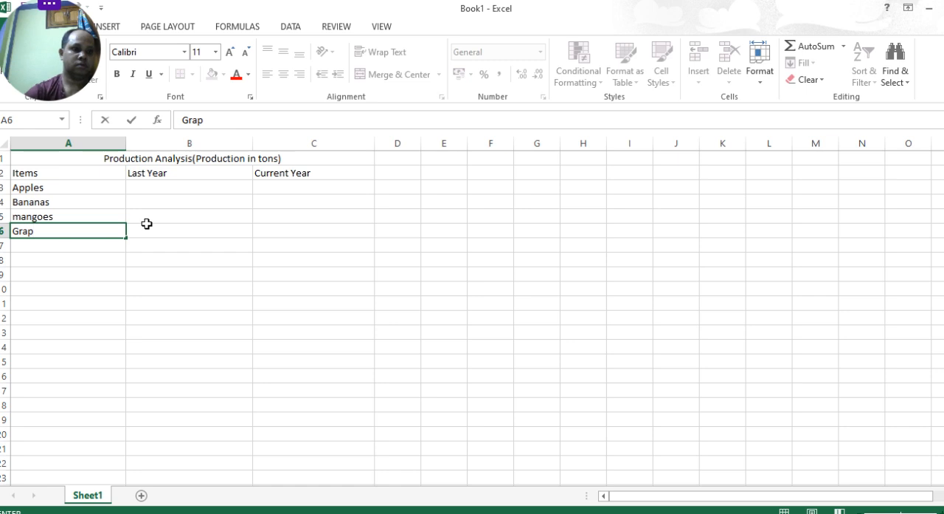
pyautogui.write('es')
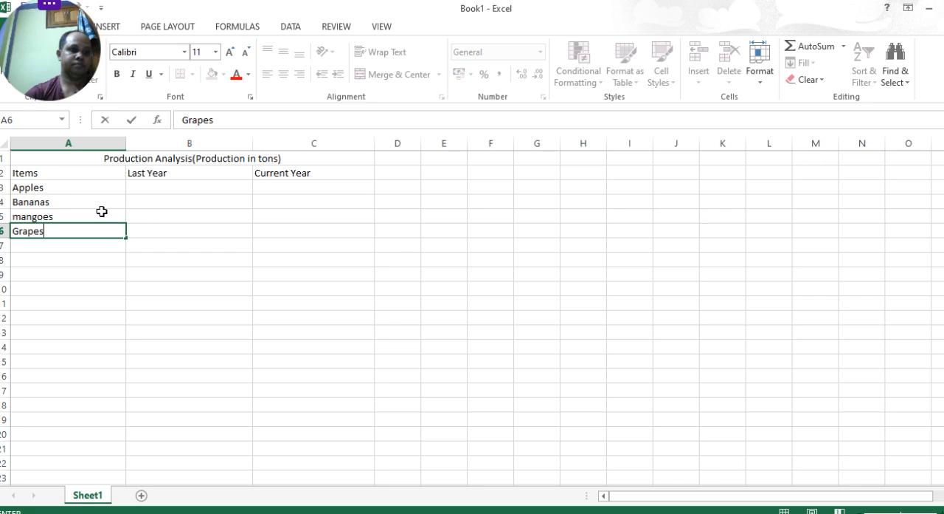
# - Capitalize the first letter of the item in cell A5 so it reads "Mangoes"
pyautogui.doubleClick(17, 215)
pyautogui.press('BackSpace')
pyautogui.write('M')
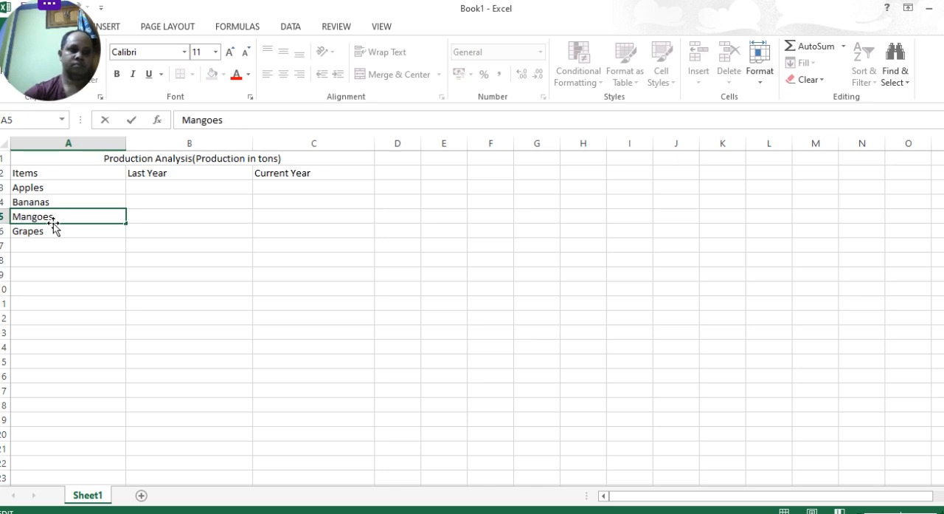
# - Fill the Last Year column in B3:B6 with 2300, 1200, 4500 and 3200 for the four items
pyautogui.click(163, 182)
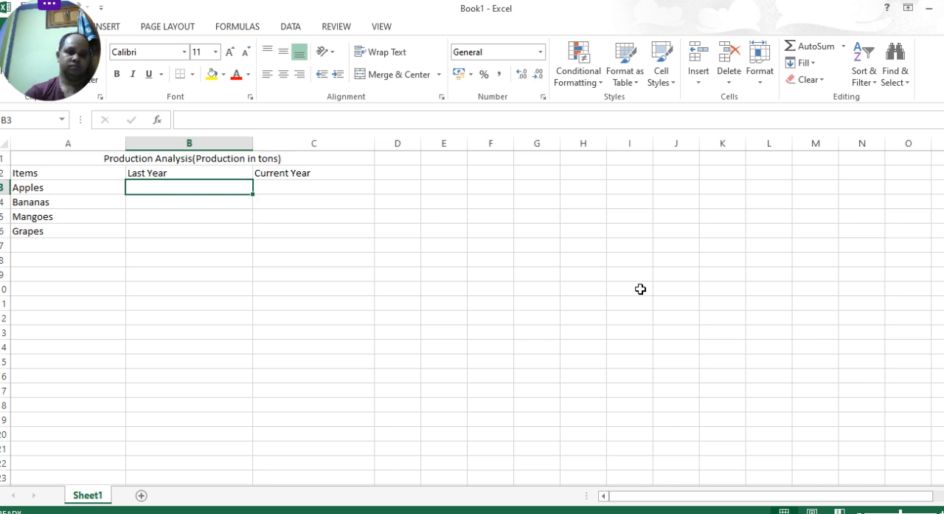
pyautogui.write('23')
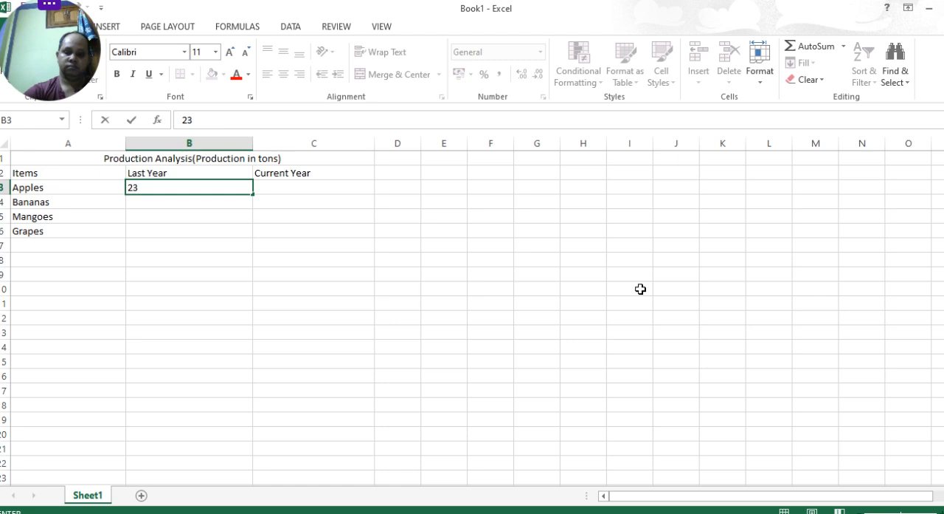
pyautogui.write('00')
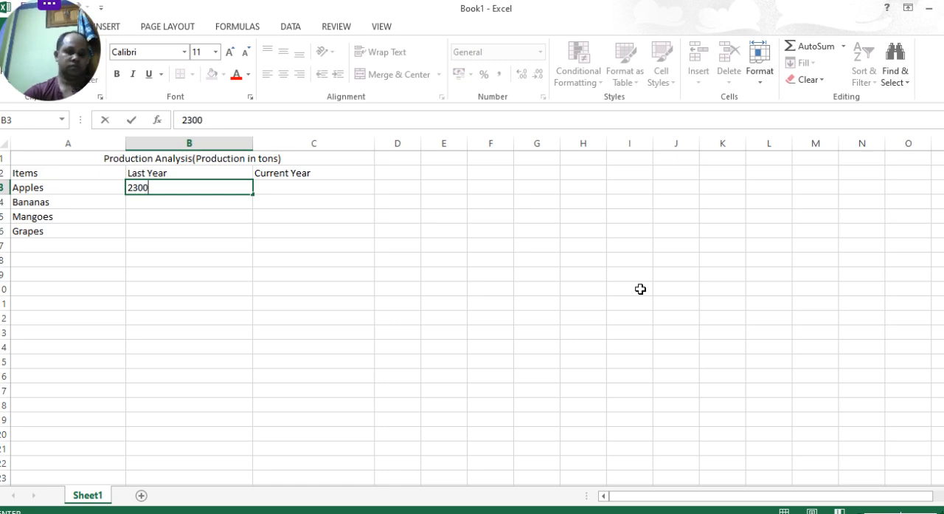
pyautogui.press('Return')
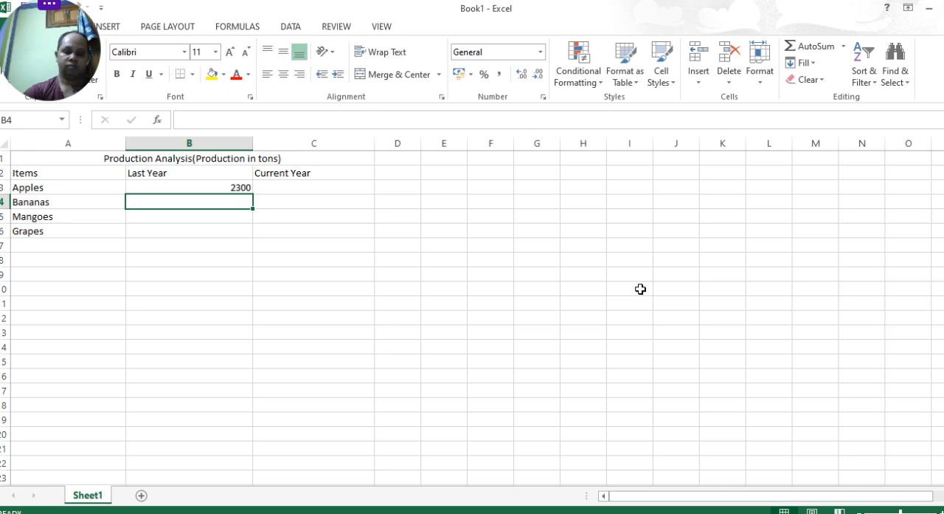
pyautogui.write('1200')
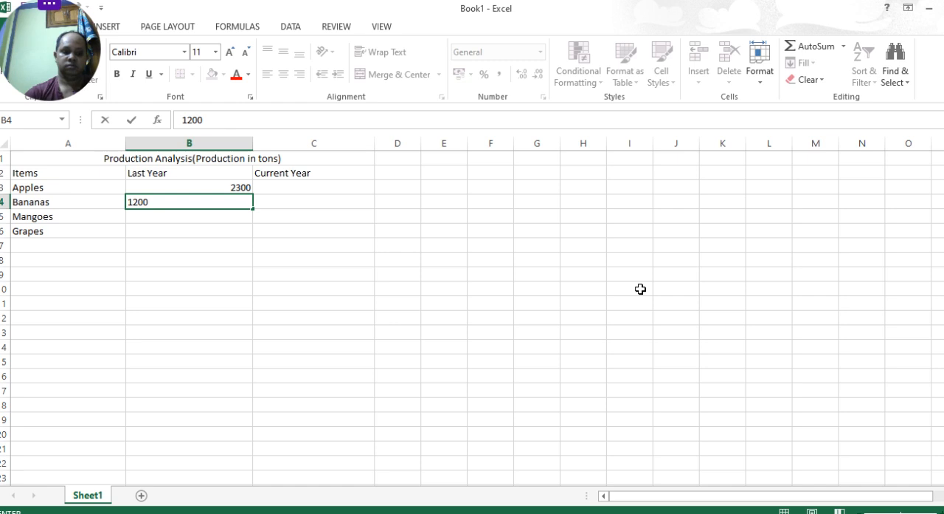
pyautogui.press('Return')
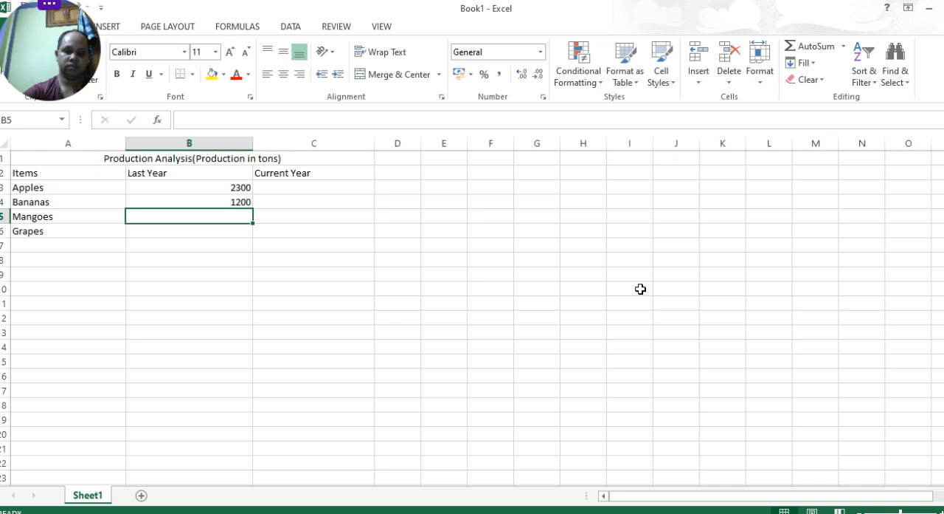
pyautogui.write('4500')
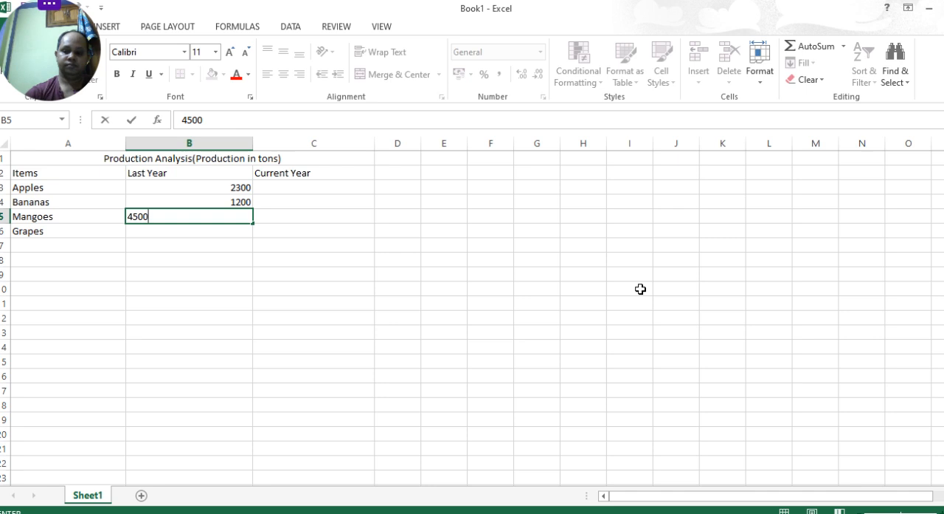
pyautogui.press('Return')
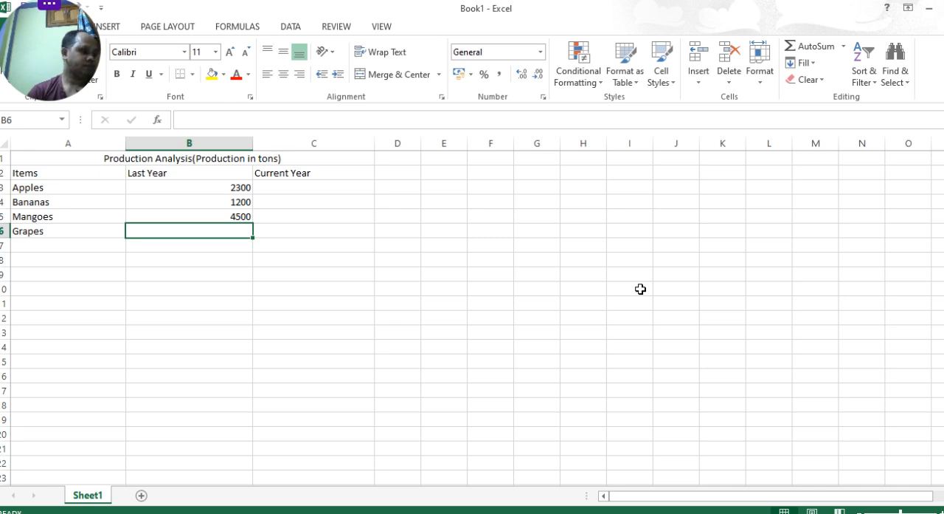
pyautogui.write('3200')
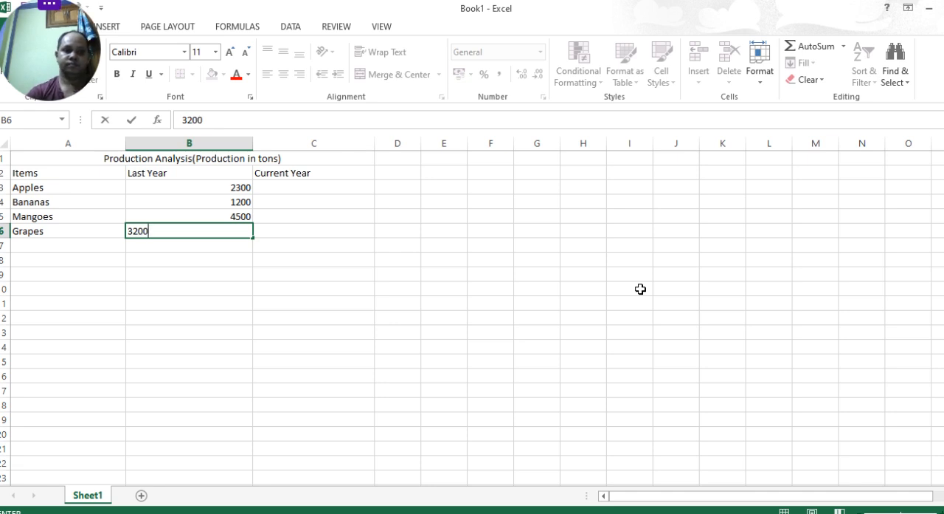
pyautogui.press('Tab')
# - Enter the Current Year production of 1600 for Apples in C3 and 1900 for Bananas in C4
pyautogui.press('Up')
pyautogui.press('Up')
pyautogui.press('Up')
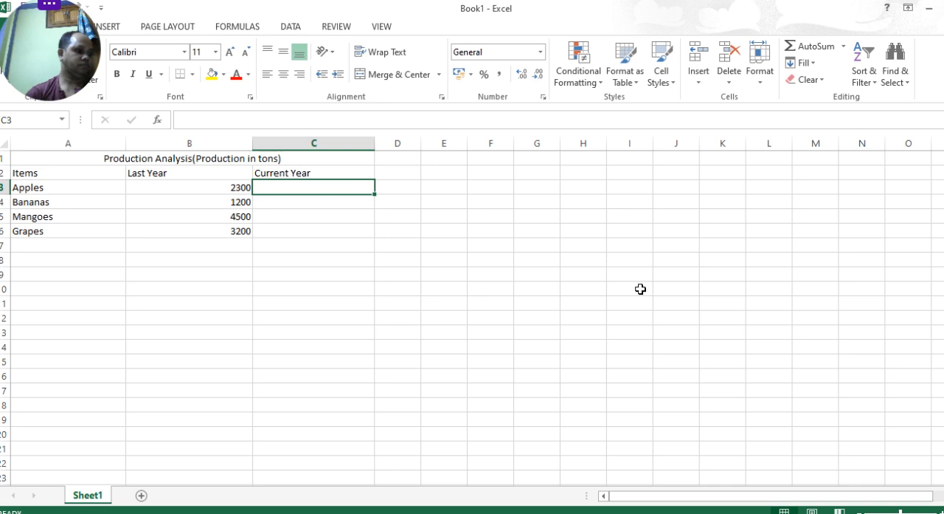
pyautogui.write('1600')
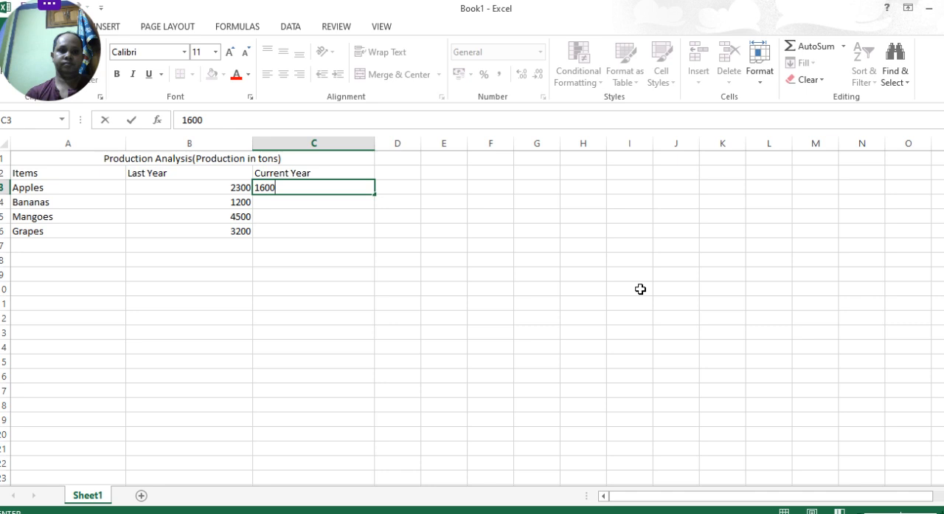
pyautogui.press('Tab')
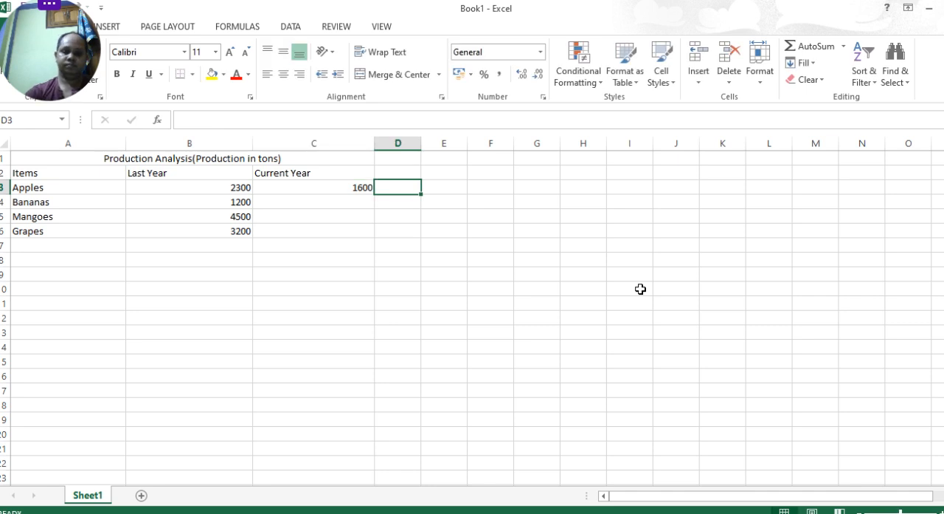
pyautogui.press('Left')
pyautogui.press('Down')
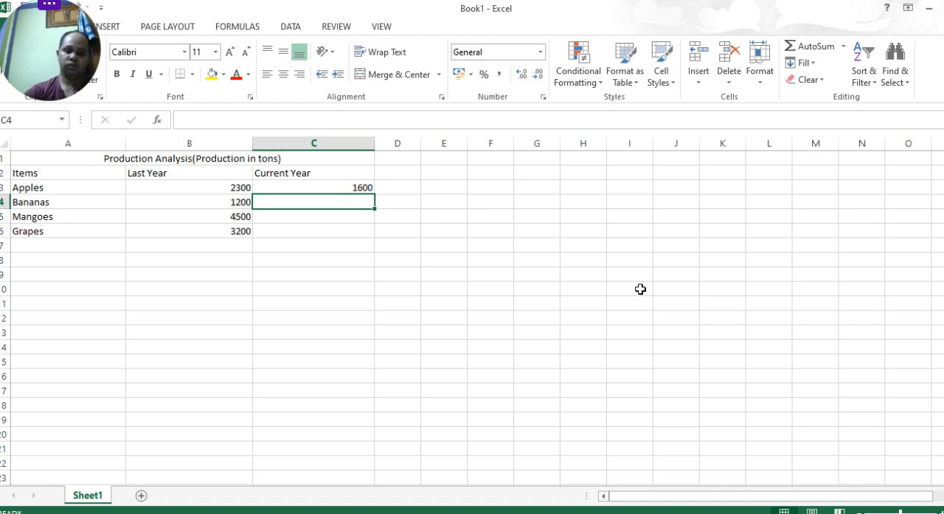
pyautogui.write('1900')
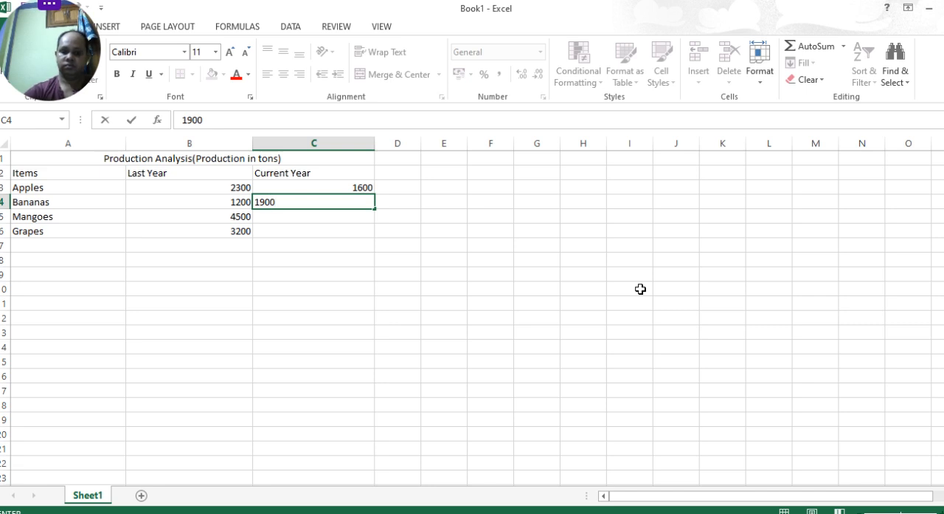
pyautogui.press('Return')
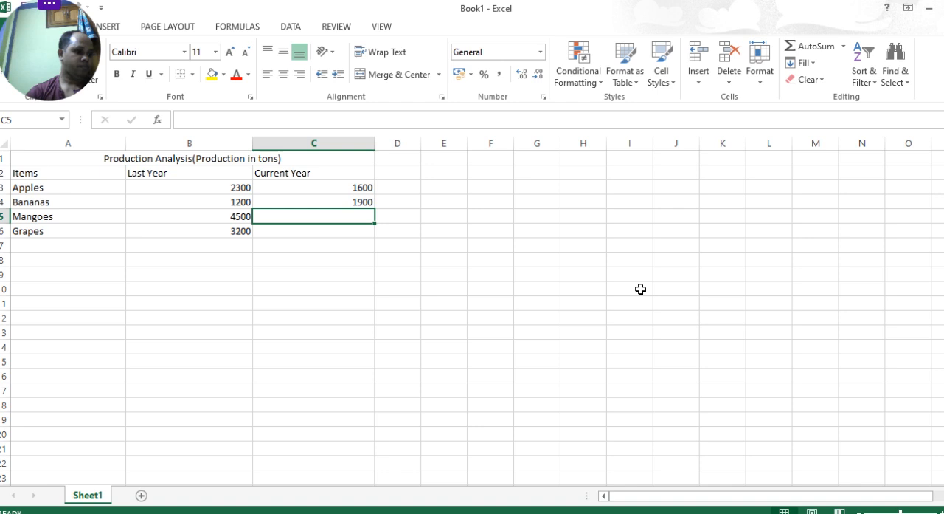
# - Enter the Current Year production of 4300 for Mangoes in C5 and 2900 for Grapes in C6
pyautogui.write('4')
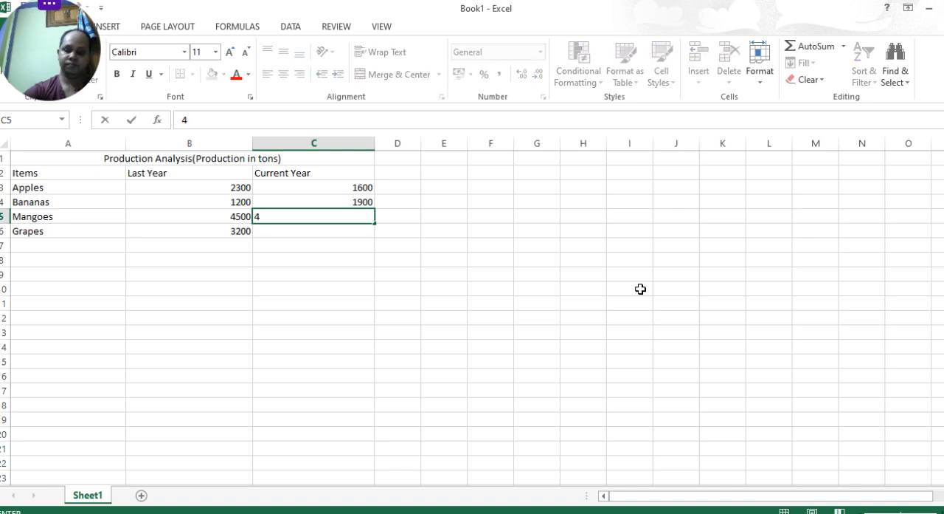
pyautogui.write('33')
pyautogui.press('BackSpace')
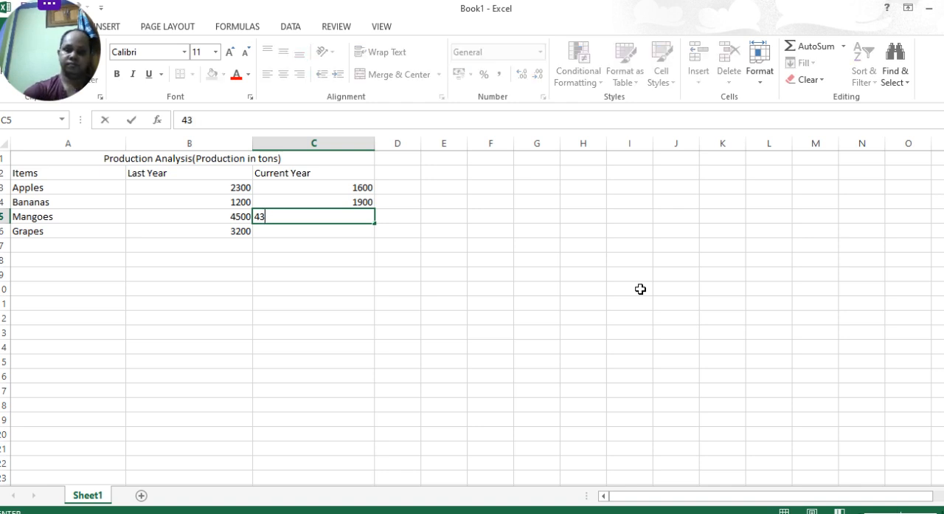
pyautogui.write('00')
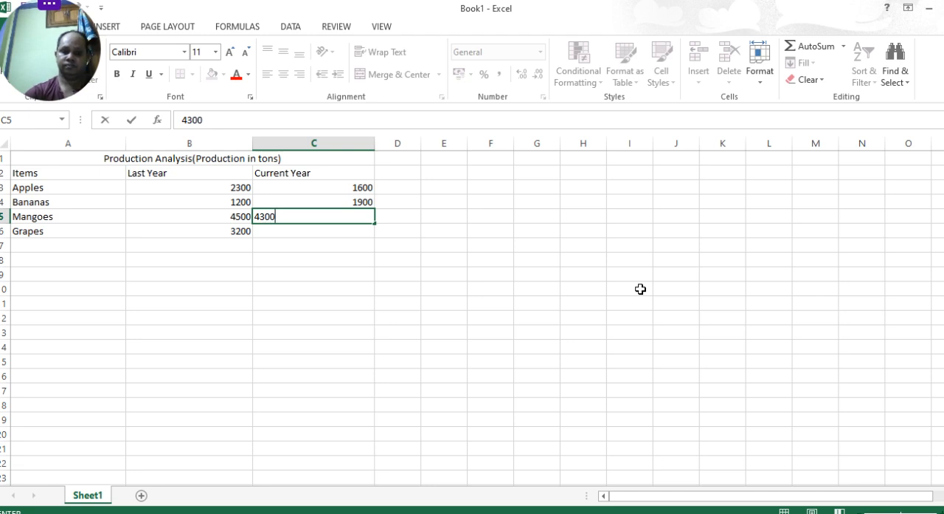
pyautogui.press('Return')
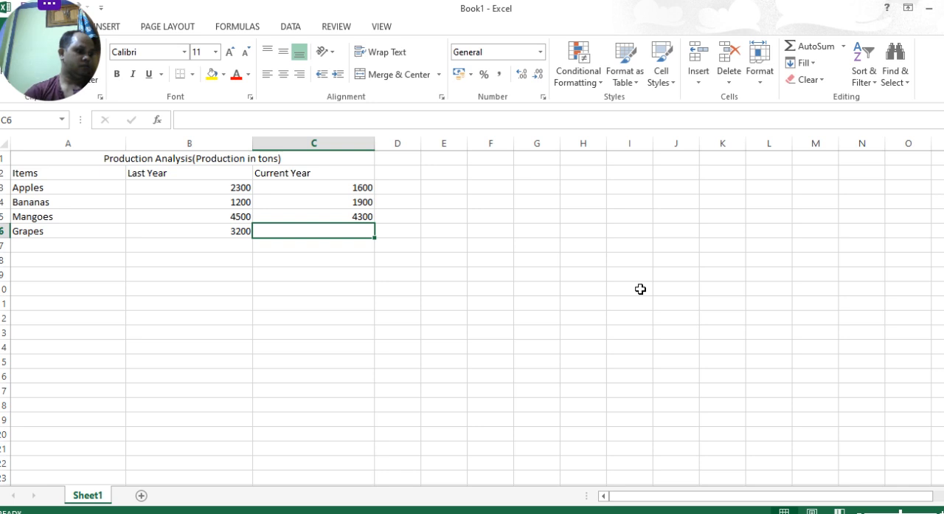
pyautogui.write('29')
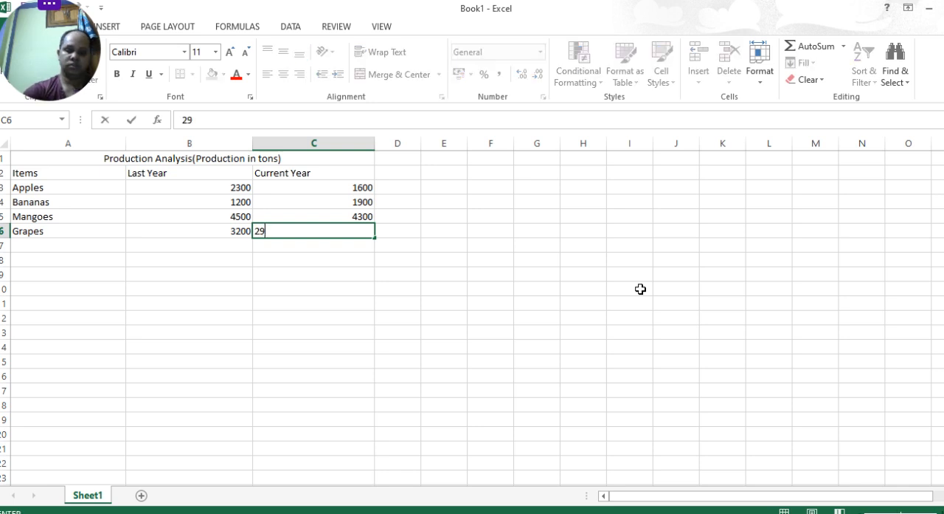
pyautogui.write('00')
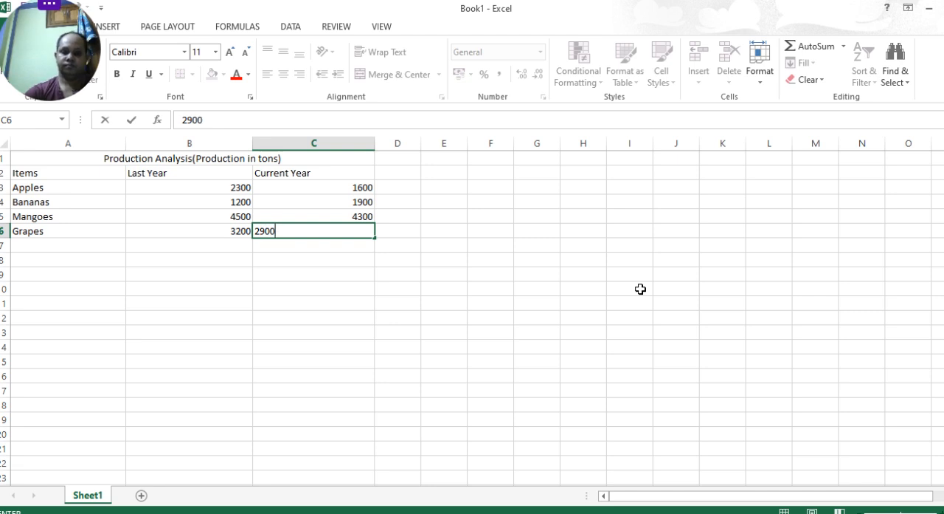
pyautogui.click(424, 184)
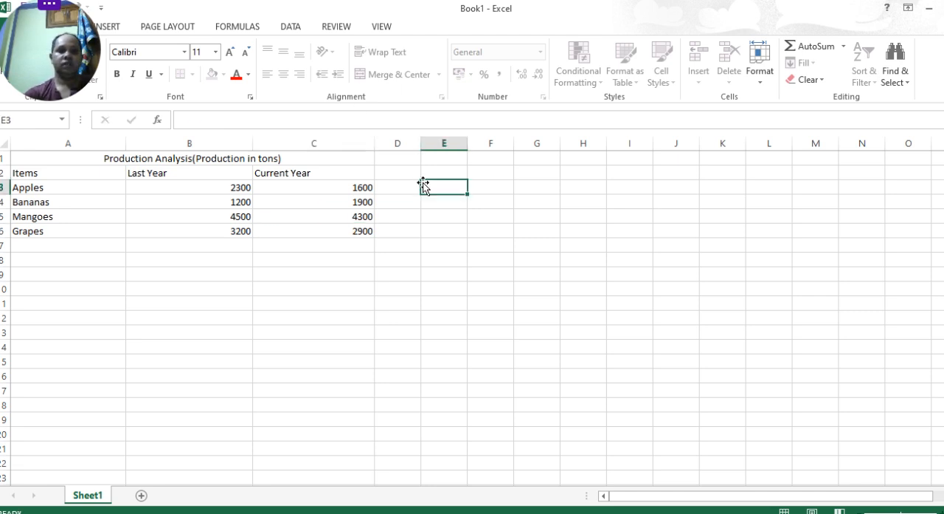
# - Center the headings and data in all three table columns, covering cells A2:C6
pyautogui.click(20, 171)
pyautogui.moveTo(20, 170); pyautogui.dragTo(76, 233)
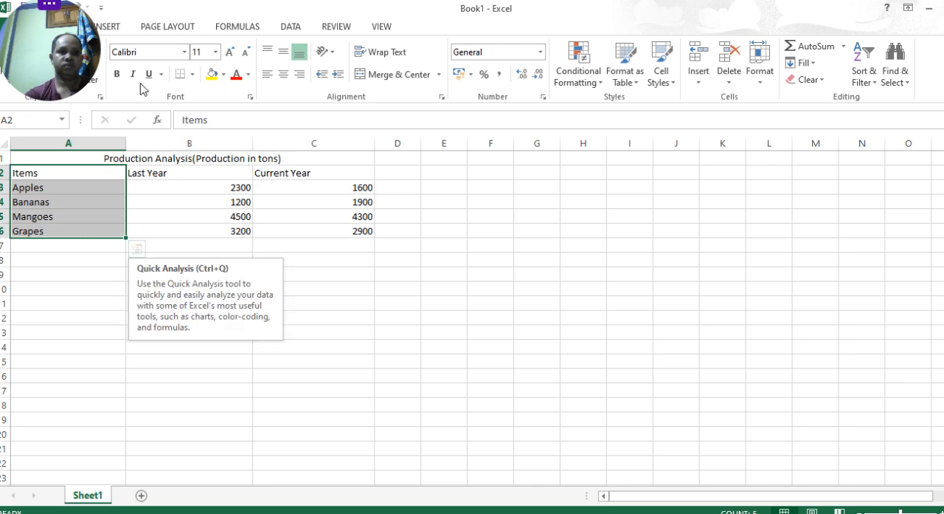
pyautogui.click(282, 75)
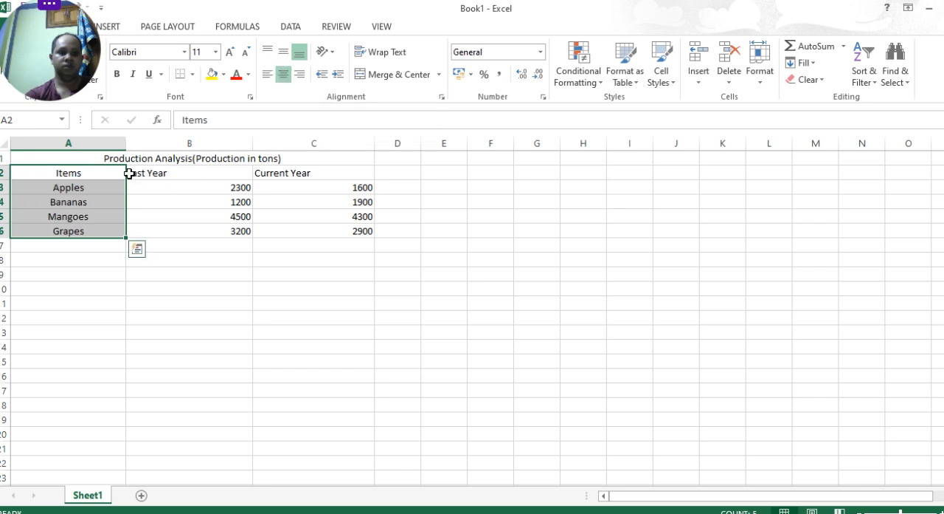
pyautogui.moveTo(131, 172); pyautogui.dragTo(190, 232)
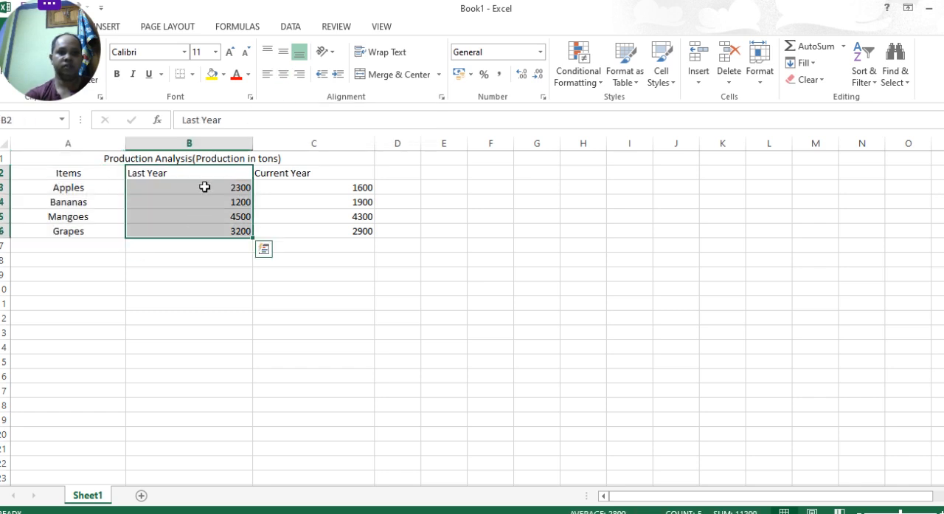
pyautogui.click(284, 74)
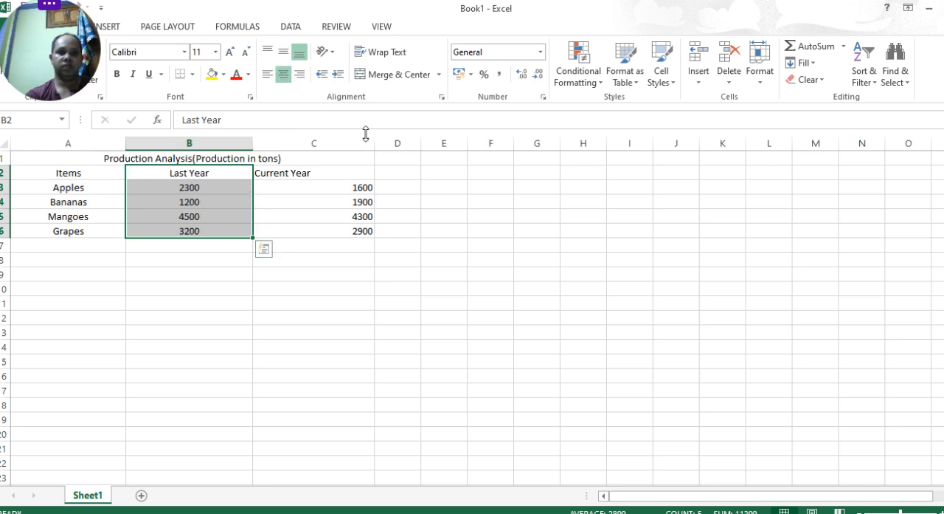
pyautogui.moveTo(258, 174); pyautogui.dragTo(282, 232)
pyautogui.click(283, 231)
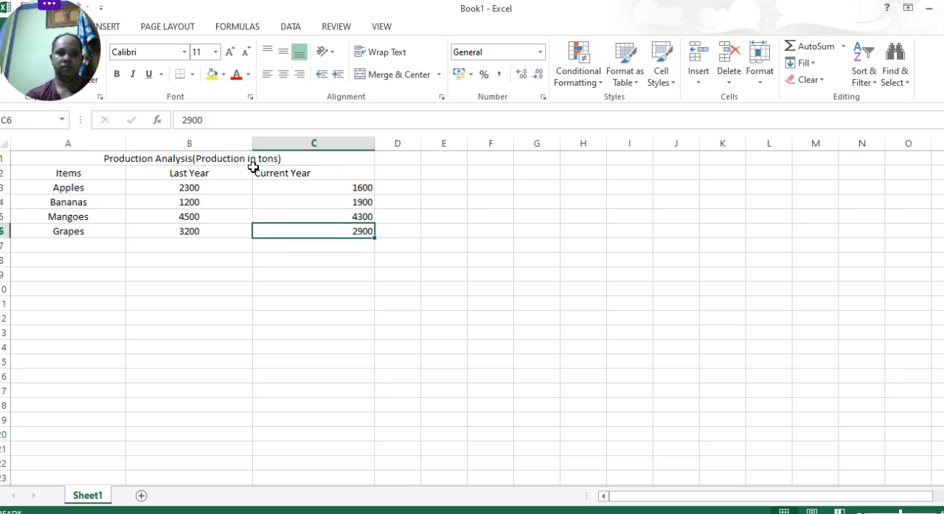
pyautogui.moveTo(258, 173); pyautogui.dragTo(318, 220)
pyautogui.click(284, 75)
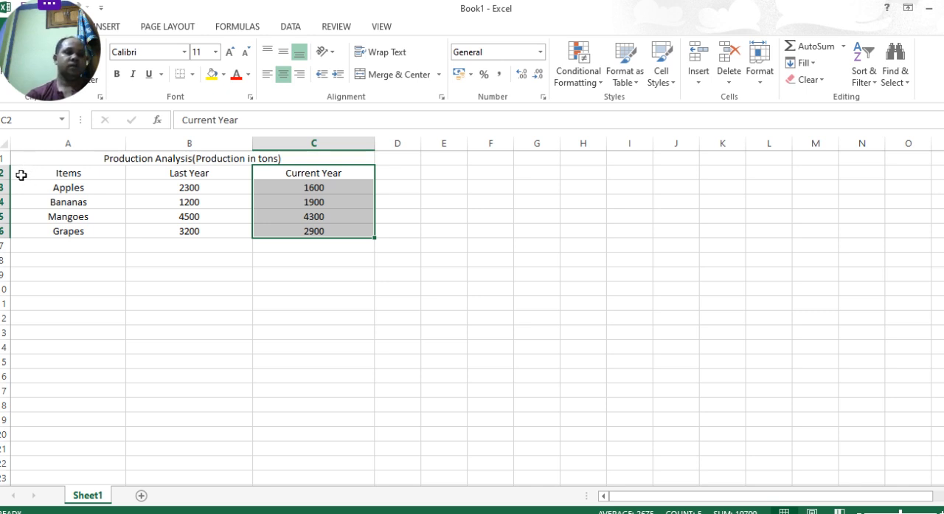
# - Insert a 2-D pie chart from the Items and Last Year data in A2:B6 and move it clear of the table
pyautogui.moveTo(21, 170); pyautogui.dragTo(179, 230)
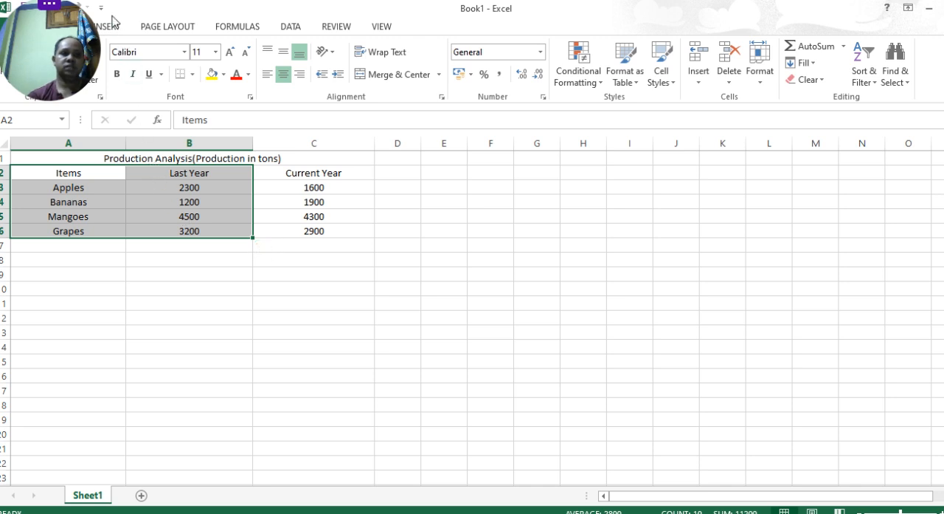
pyautogui.click(110, 25)
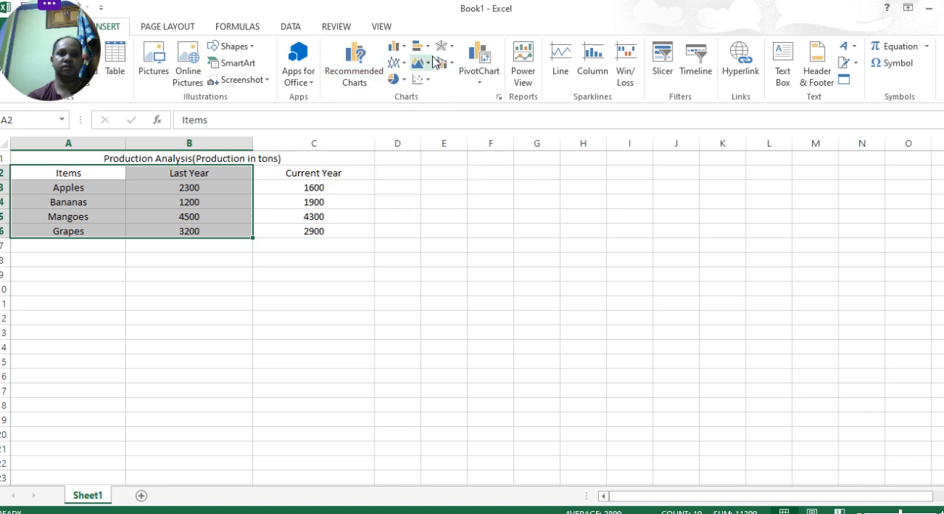
pyautogui.click(403, 83)
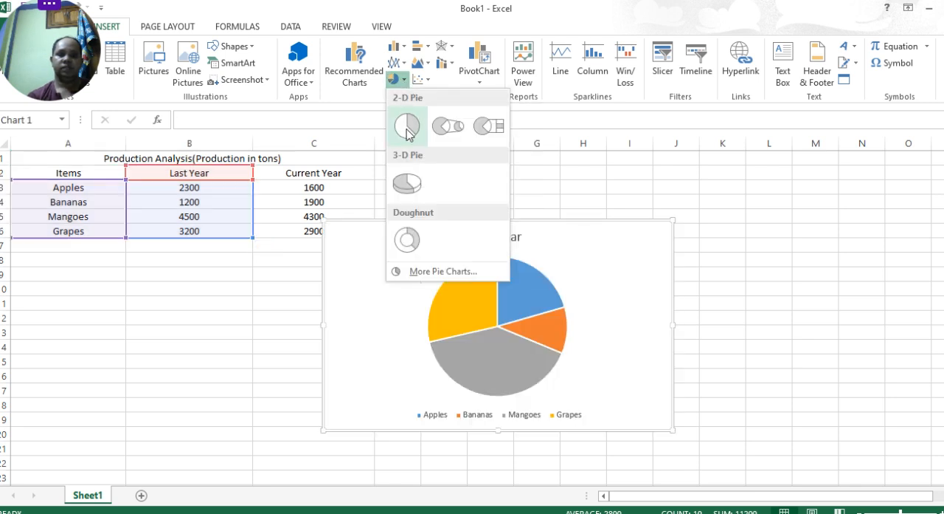
pyautogui.click(406, 128)
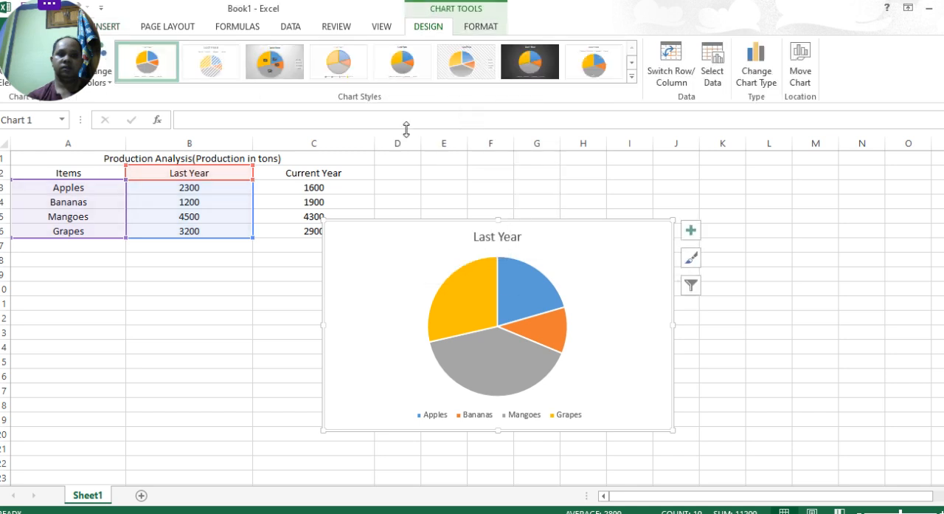
pyautogui.moveTo(372, 240); pyautogui.dragTo(442, 257)
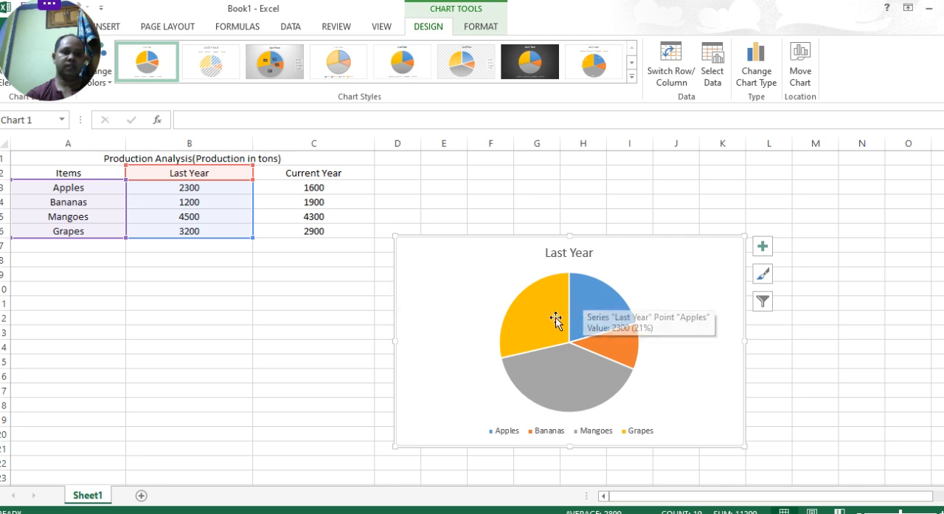
# - Apply the white chart style that labels each slice with its item name and percentage outside the pie, without a legend
pyautogui.moveTo(532, 352)
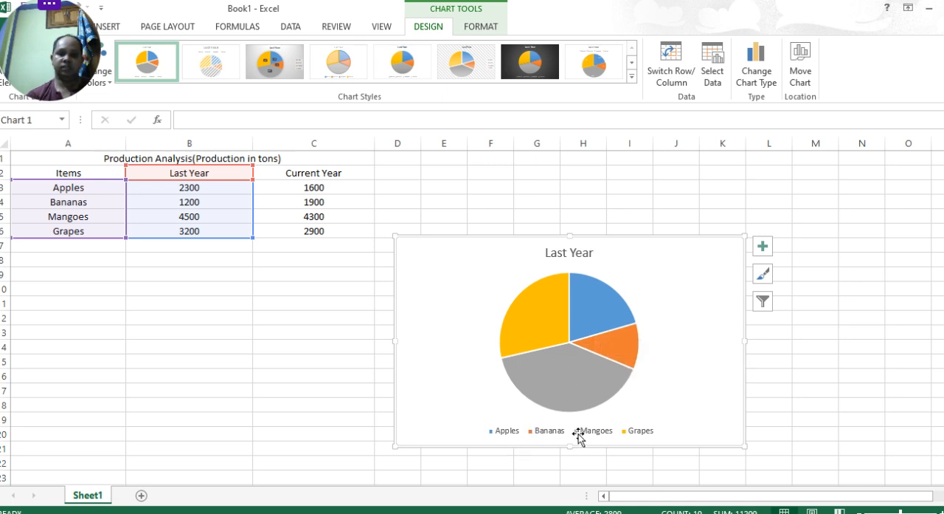
pyautogui.moveTo(564, 388)
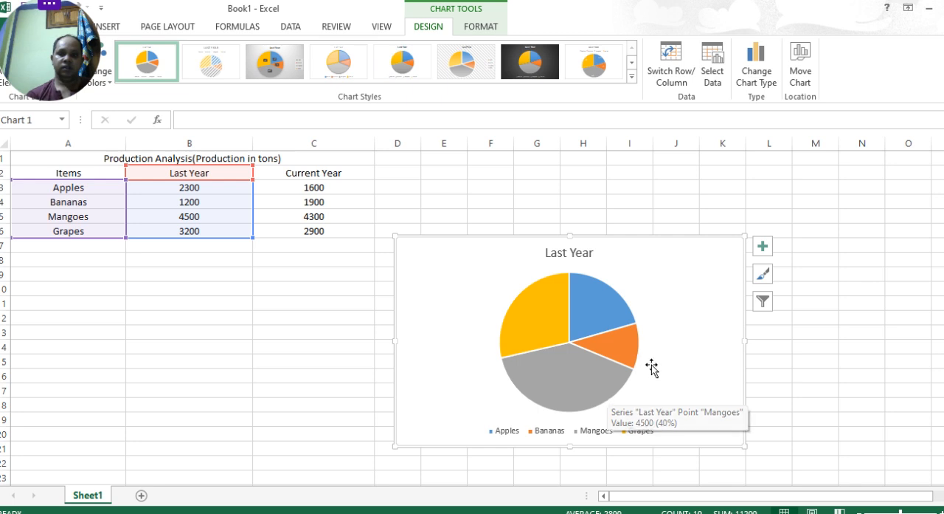
pyautogui.click(760, 274)
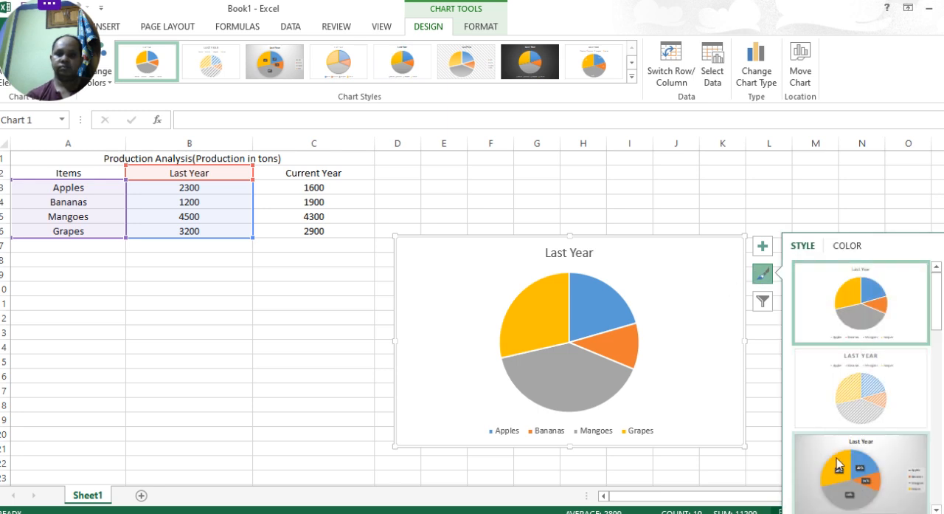
pyautogui.click(849, 484)
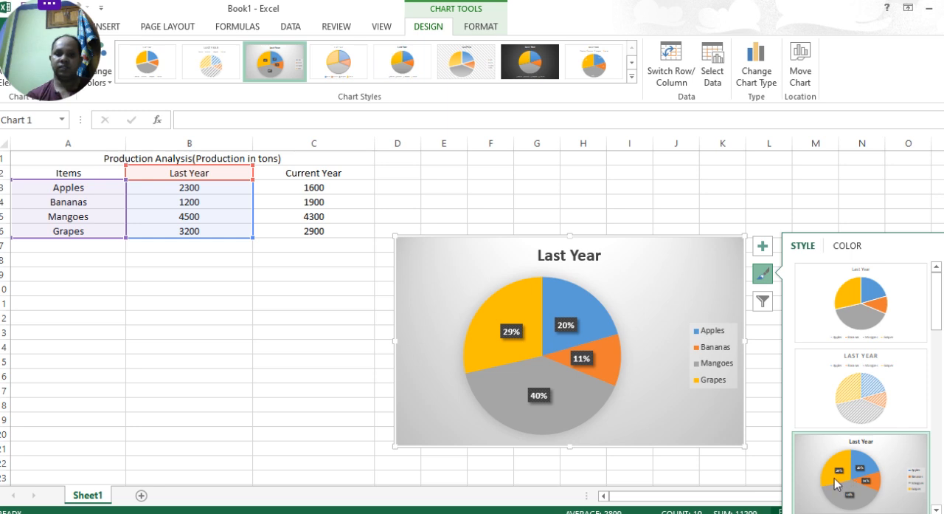
pyautogui.scroll(-5, 867, 412)
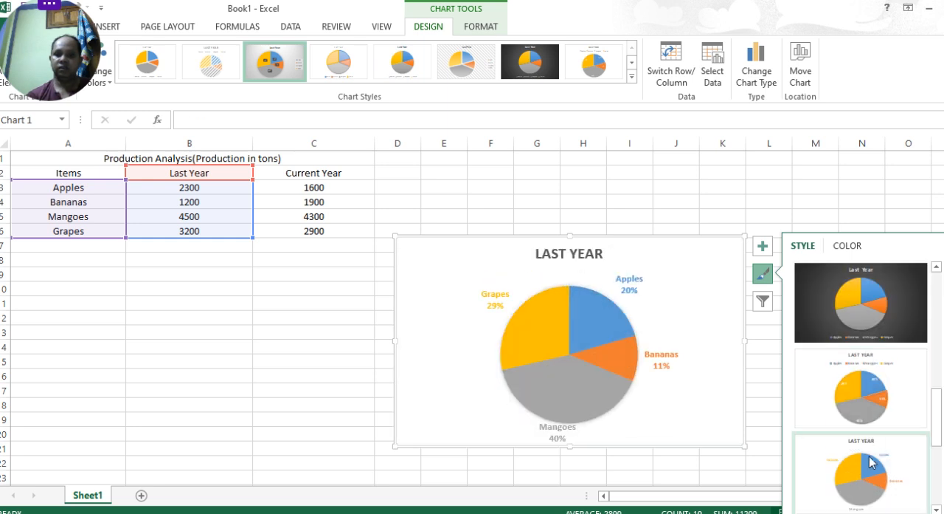
pyautogui.click(867, 480)
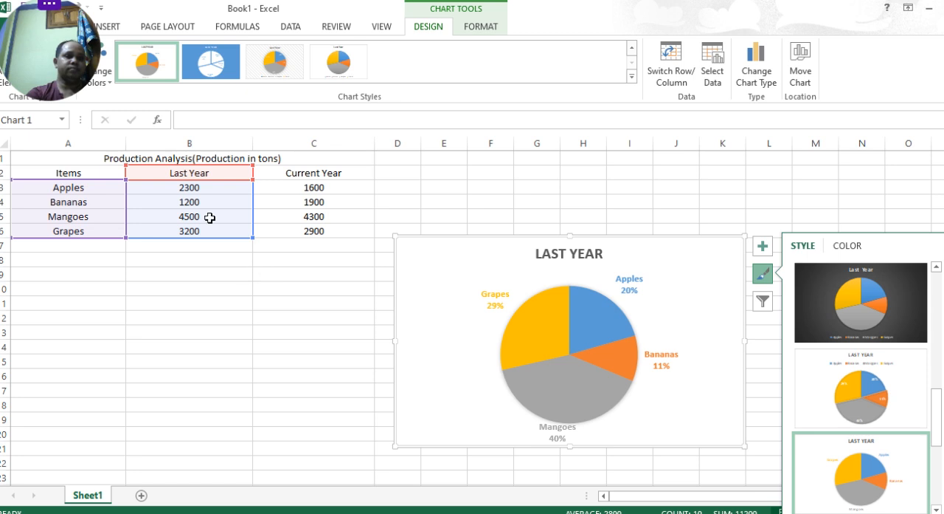
pyautogui.click(112, 35)
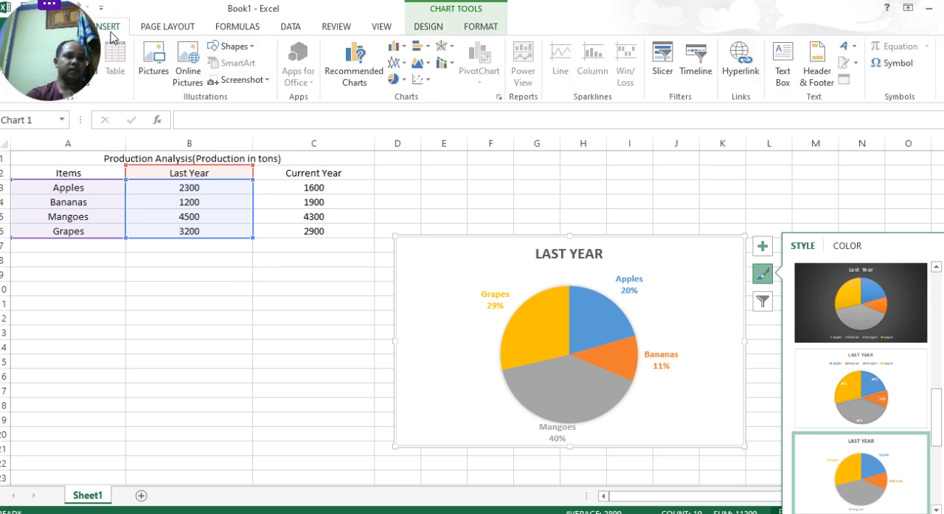
pyautogui.click(405, 85)
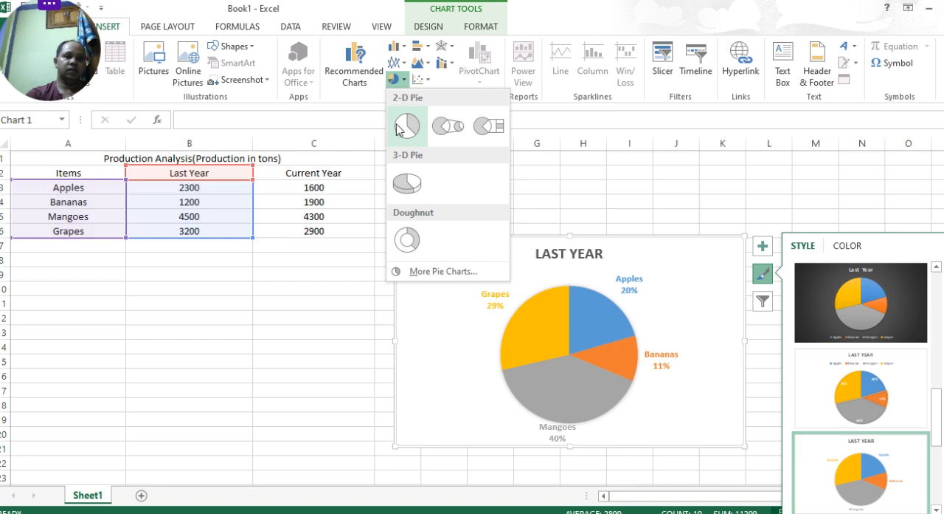
pyautogui.click(284, 310)
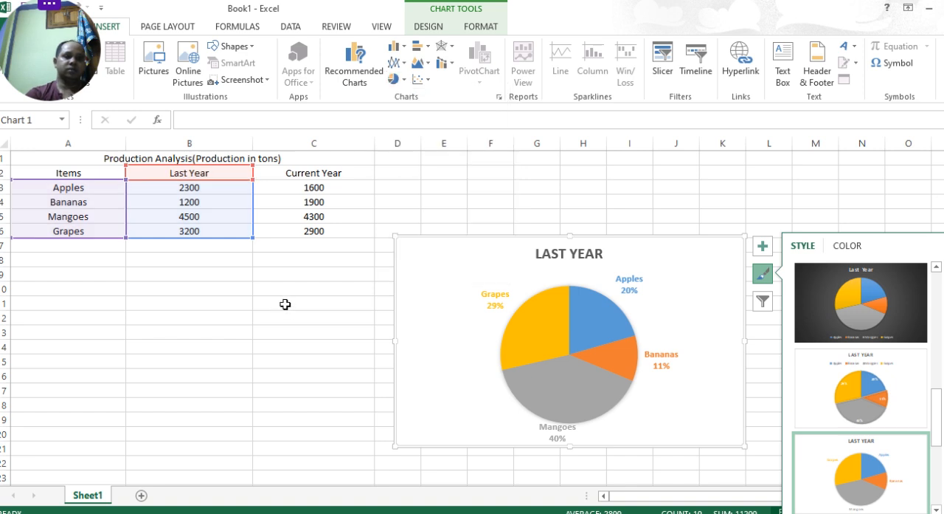